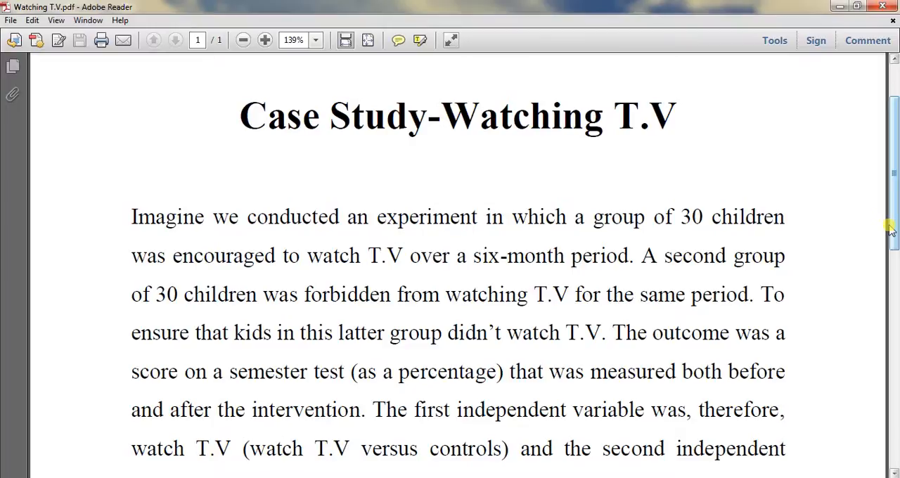
Read the Watching T.V case study through to its end and switch to the SPSS data editor
drag(896, 223, 891, 245)
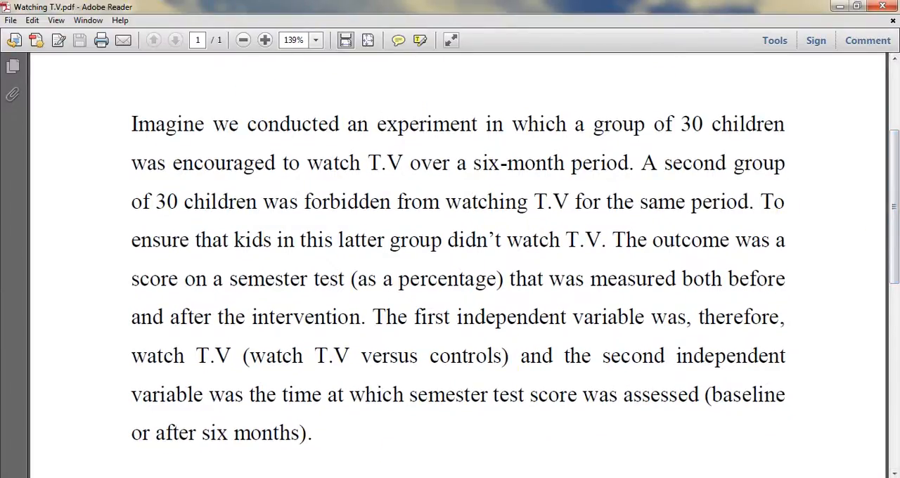
click(306, 447)
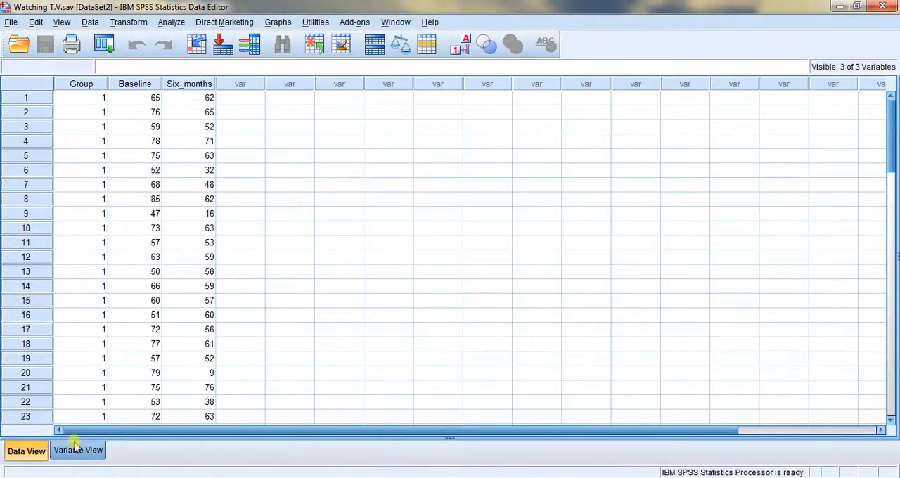
Set the alignment of the Group, Baseline and Six_months variables to Center
click(77, 451)
click(547, 81)
click(547, 81)
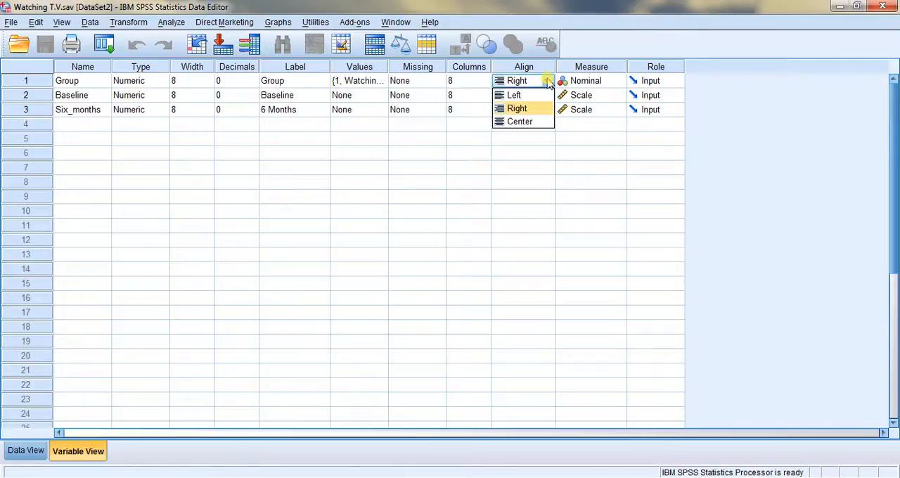
click(520, 121)
click(544, 97)
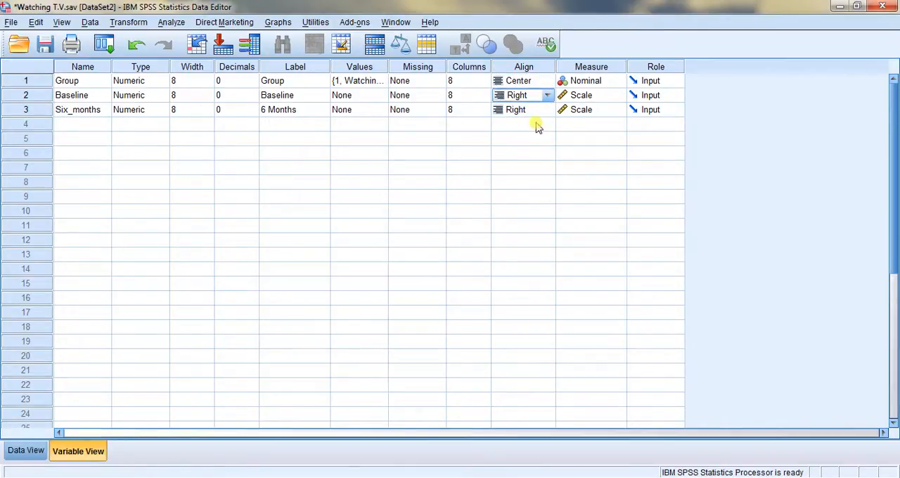
click(547, 95)
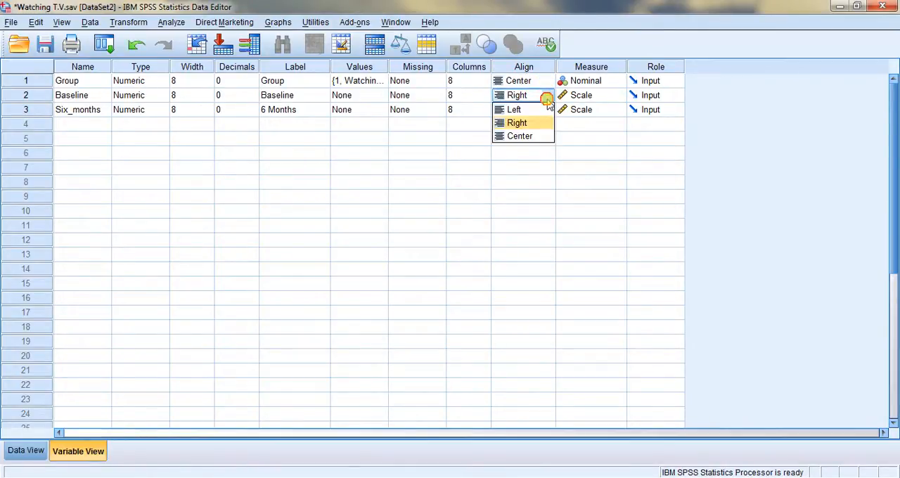
click(530, 138)
click(547, 111)
click(546, 110)
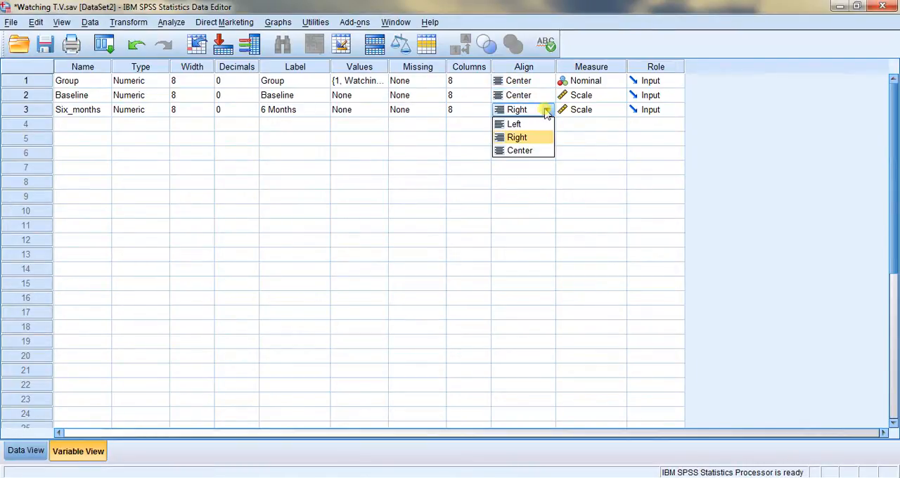
click(528, 150)
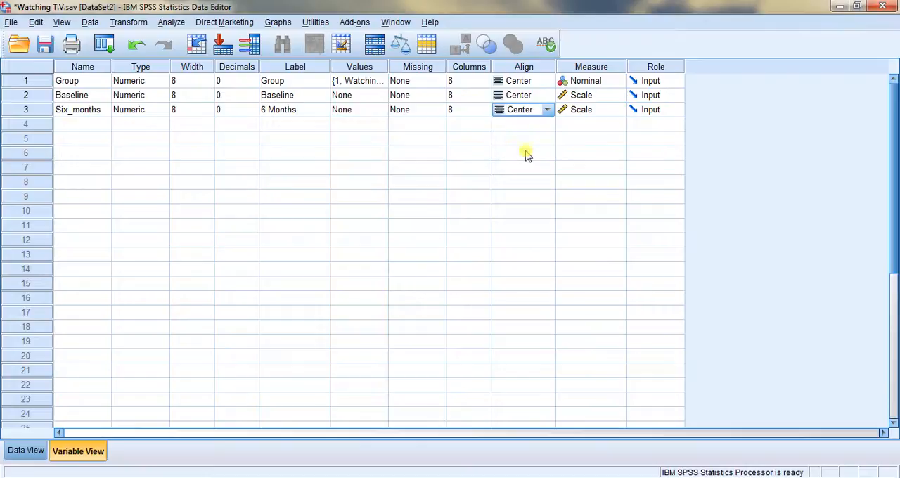
Examine the value labels defined for the Group variable
click(376, 80)
click(379, 81)
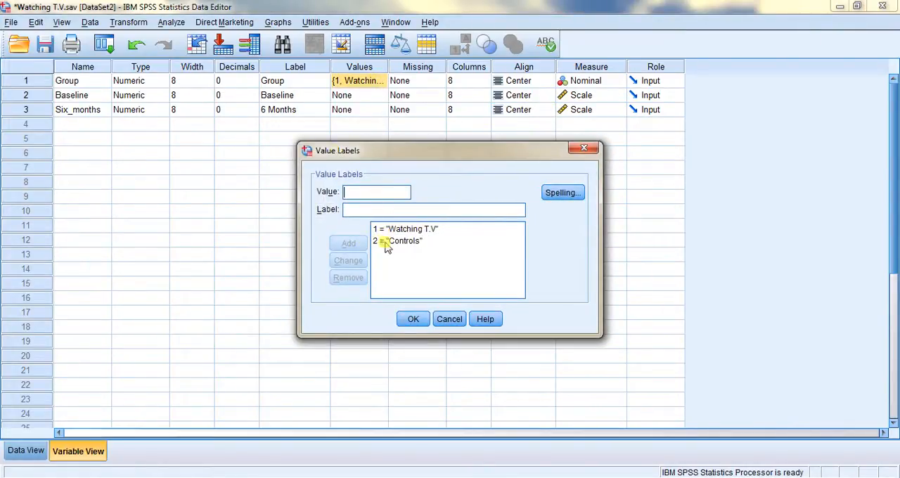
click(411, 319)
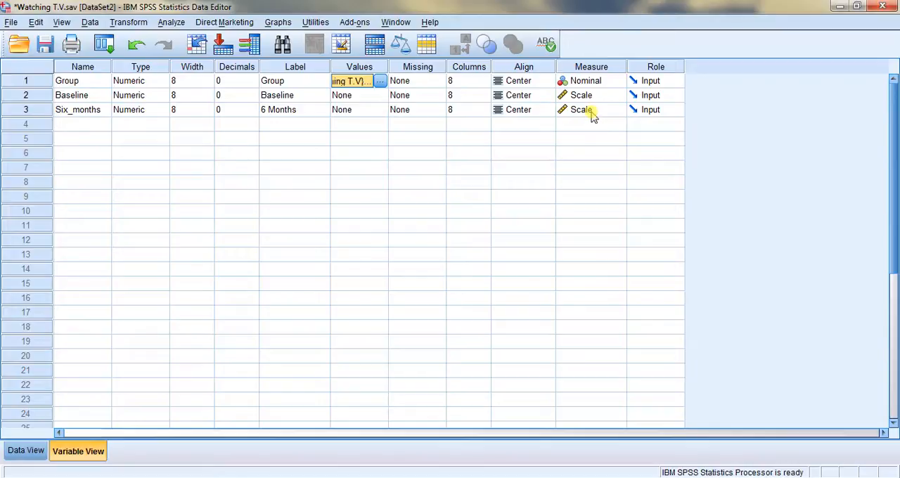
Display value labels in the data table and widen the Group column to fit the full label text
click(25, 453)
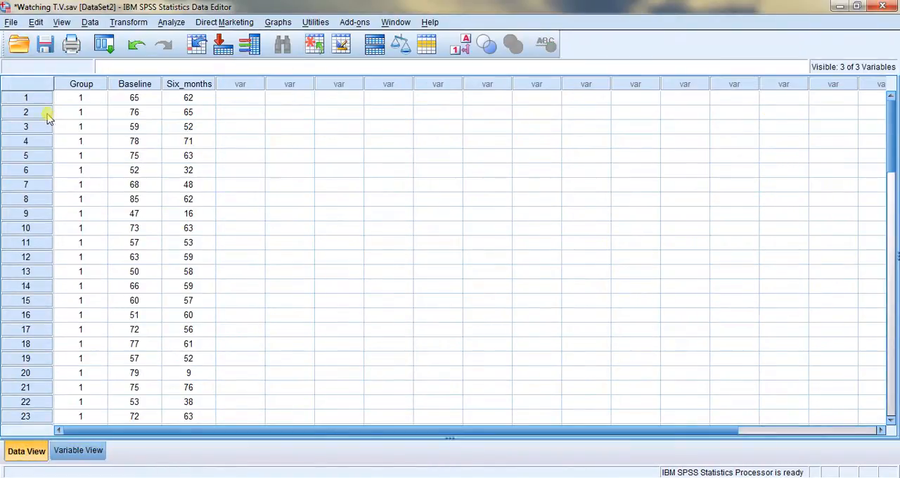
click(461, 45)
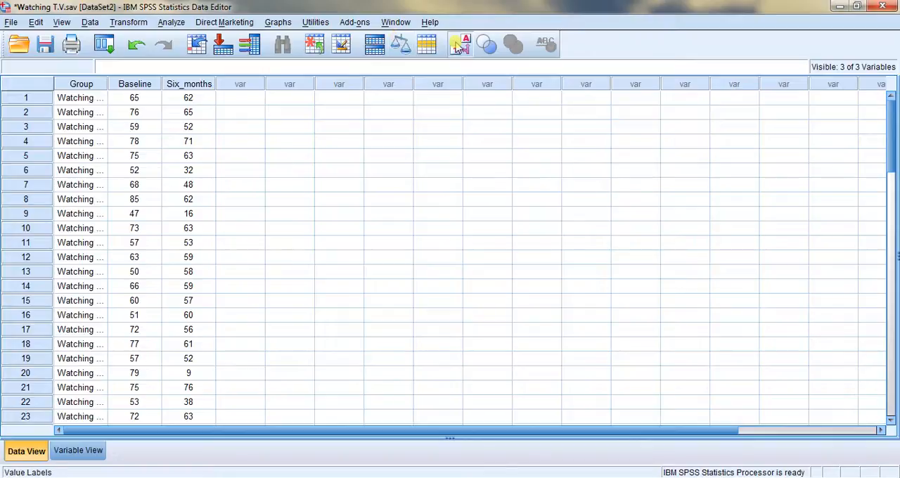
drag(107, 85, 152, 86)
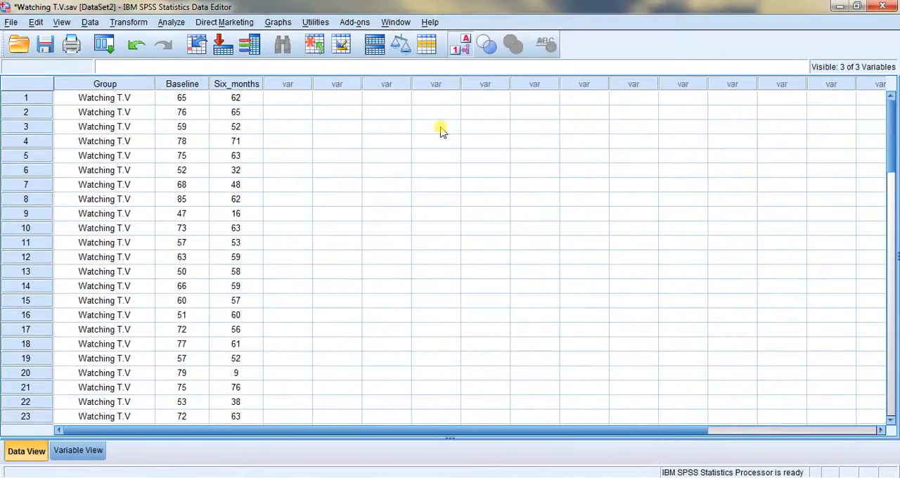
Examine the Baseline and Six_months scores of the Watching T.V and Controls groups in the data table
drag(892, 131, 884, 211)
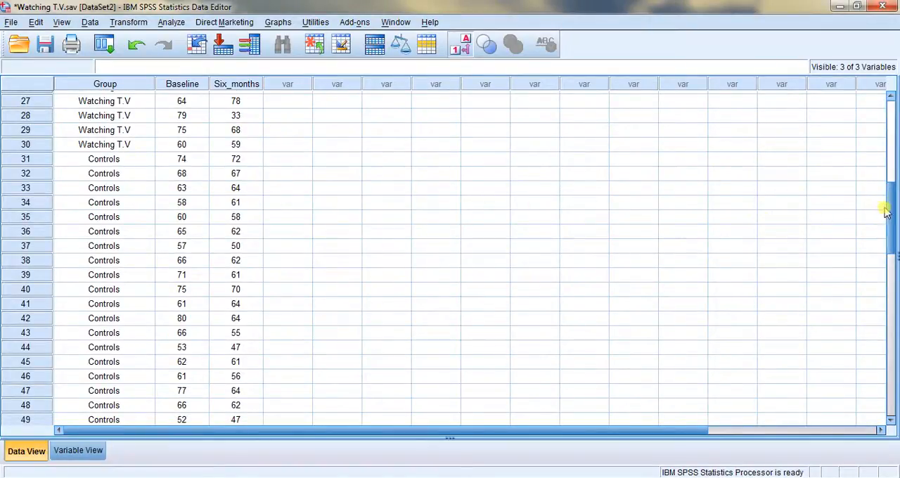
drag(889, 204, 891, 116)
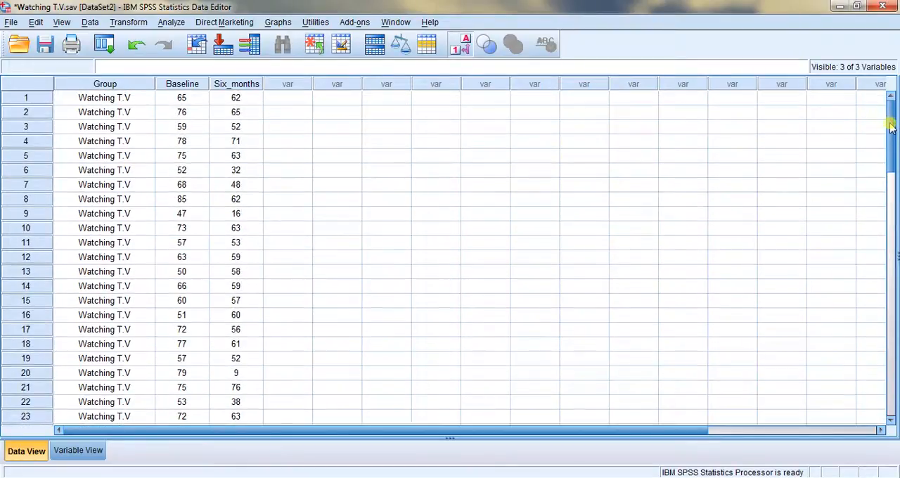
click(176, 99)
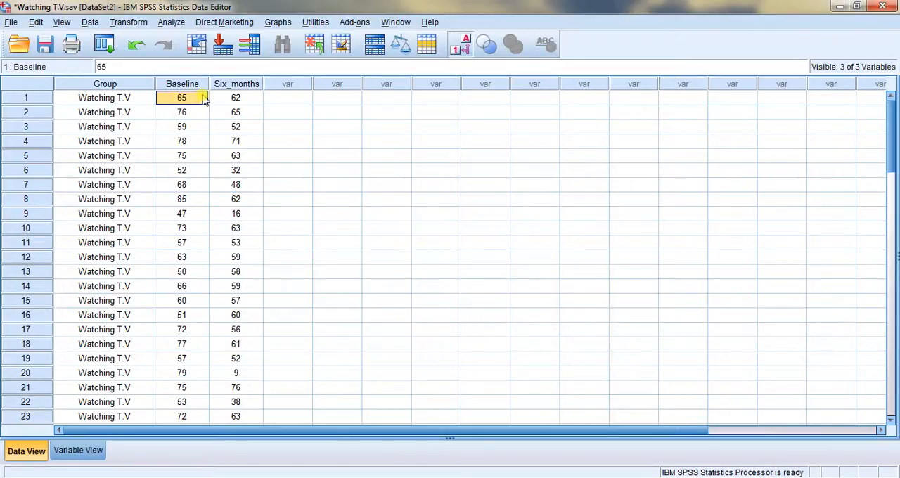
click(184, 114)
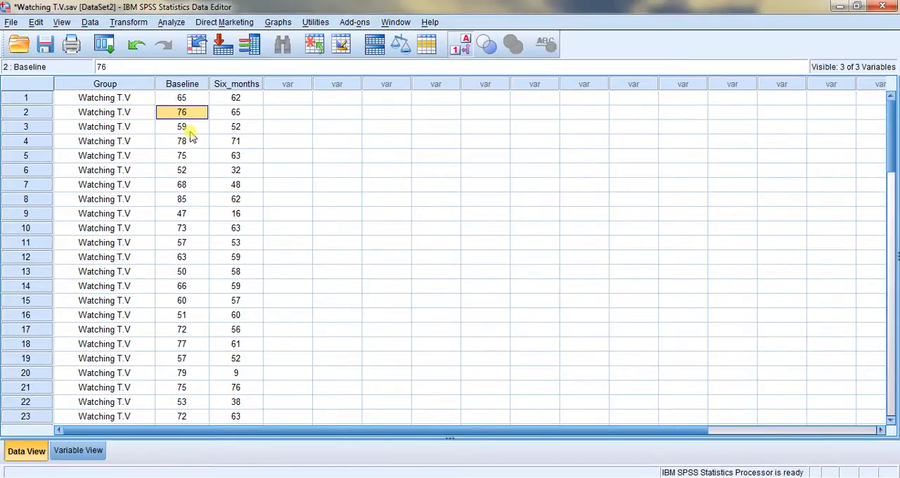
click(190, 129)
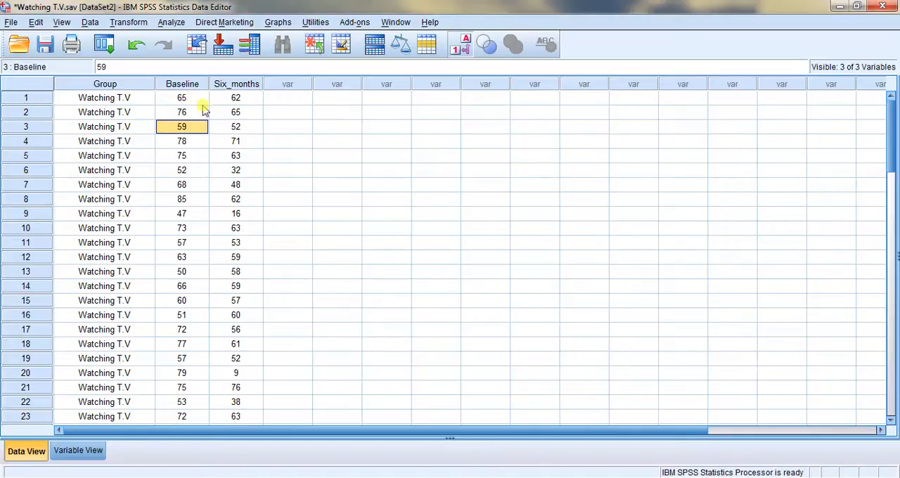
click(238, 98)
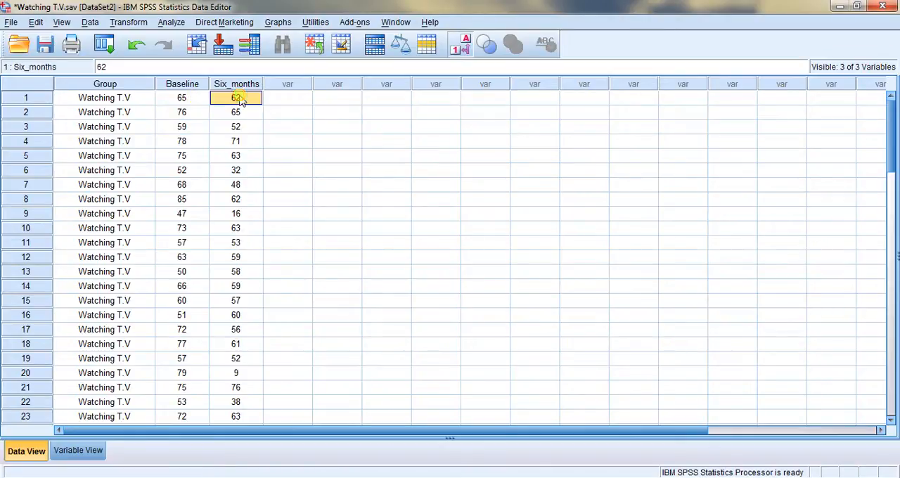
click(237, 116)
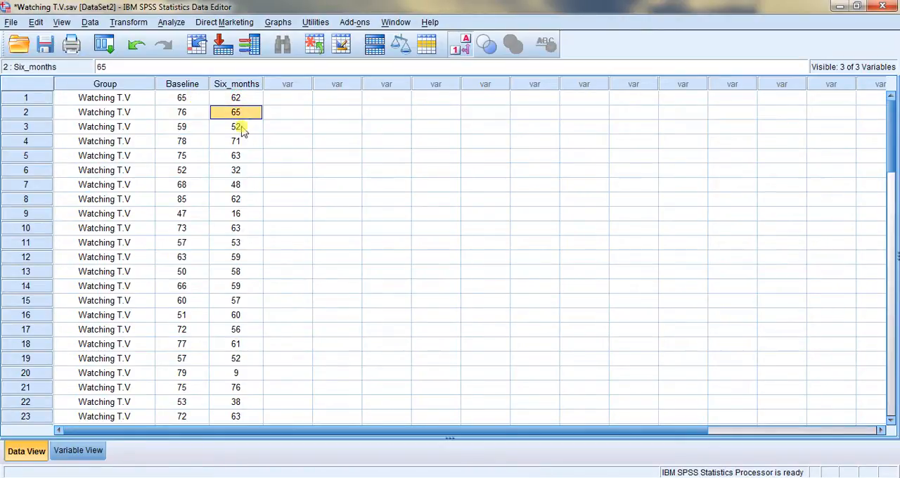
click(241, 141)
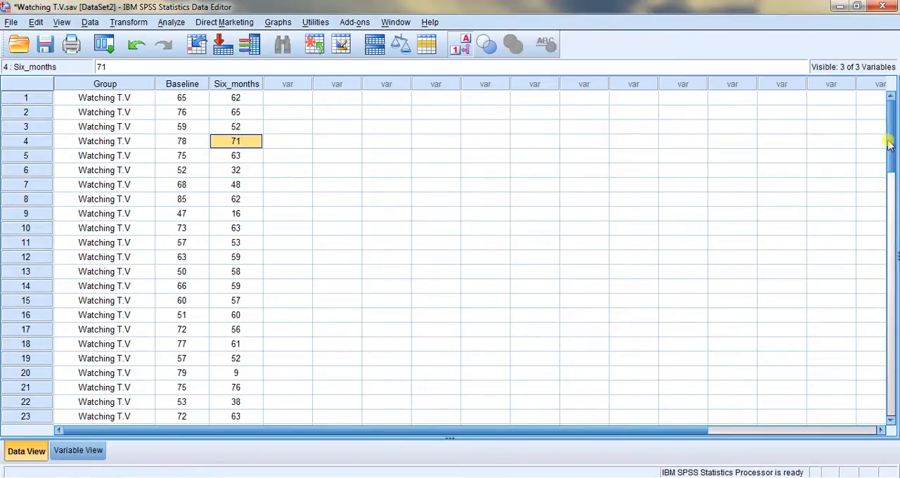
drag(889, 145, 885, 232)
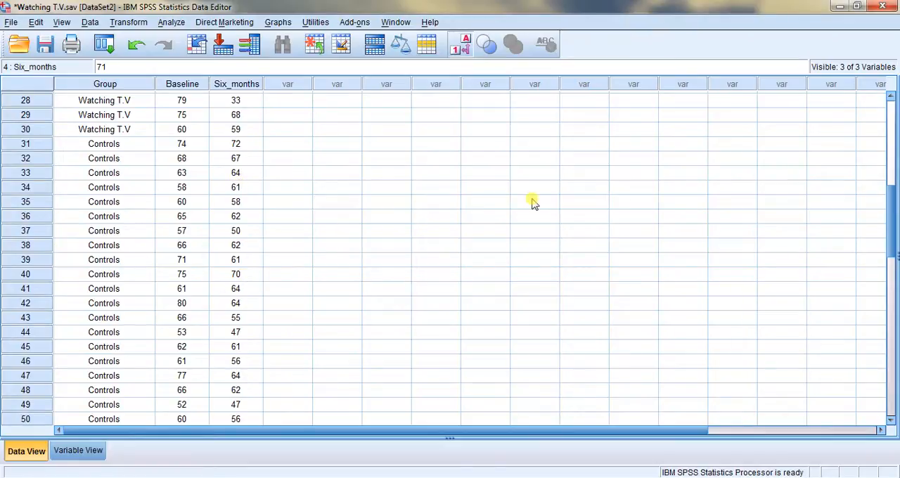
drag(893, 217, 894, 117)
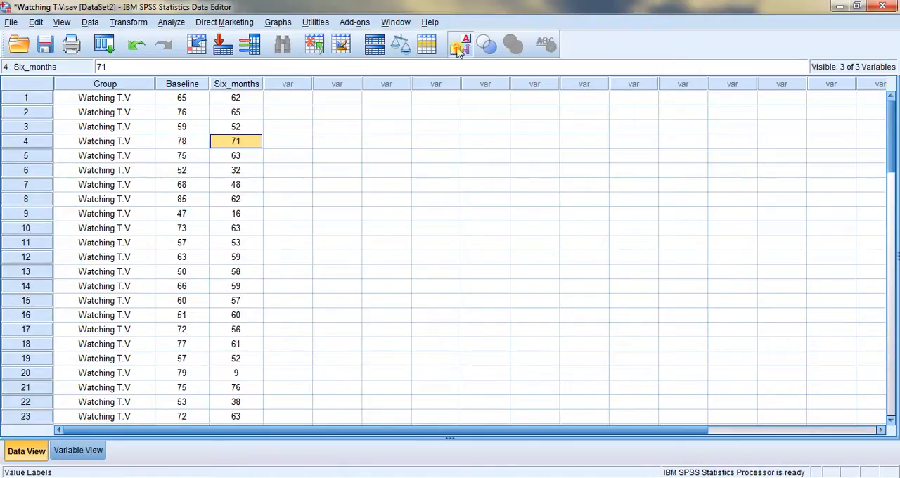
Show Group as numeric codes again and start a simple bar chart in a reset Chart Builder
click(458, 49)
click(277, 23)
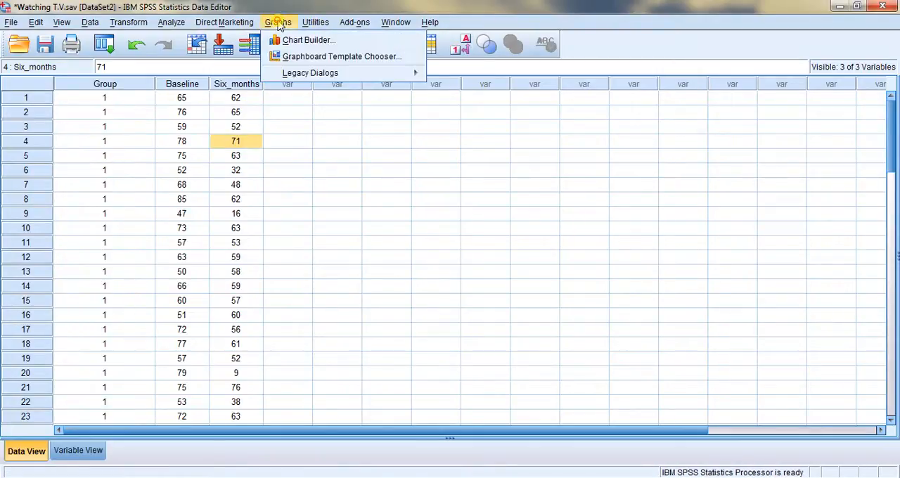
click(297, 41)
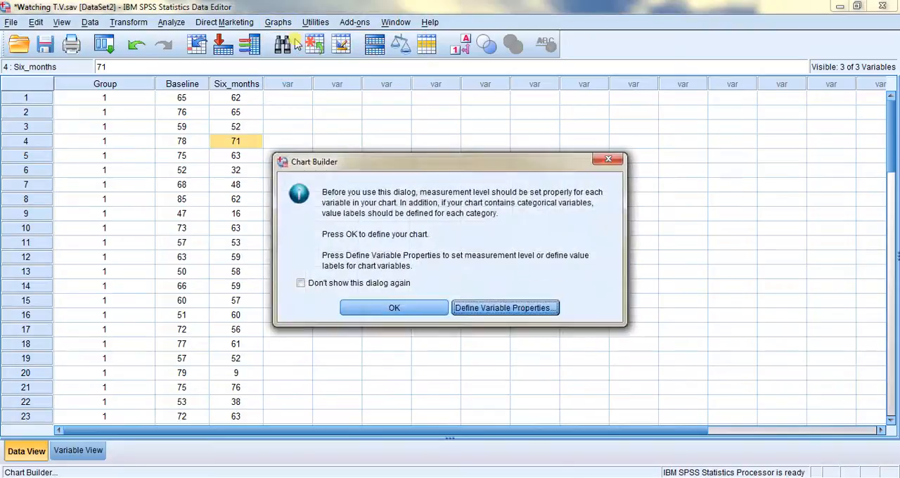
click(392, 309)
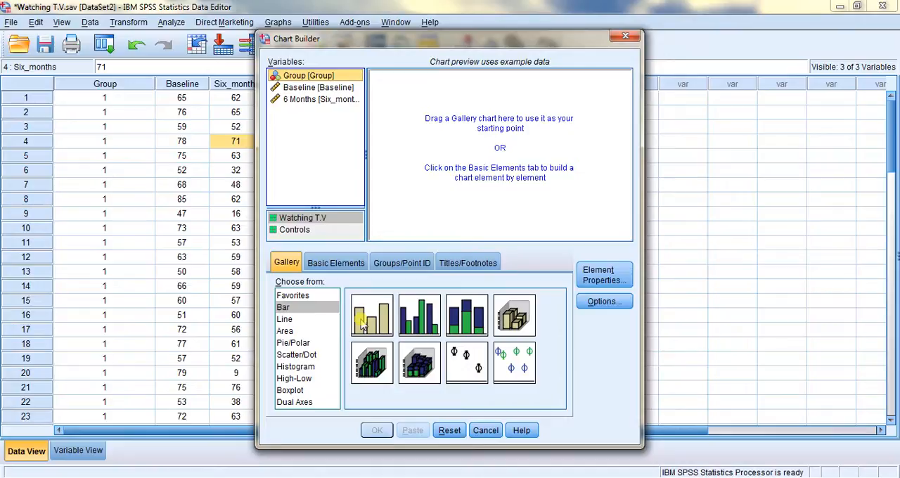
click(450, 430)
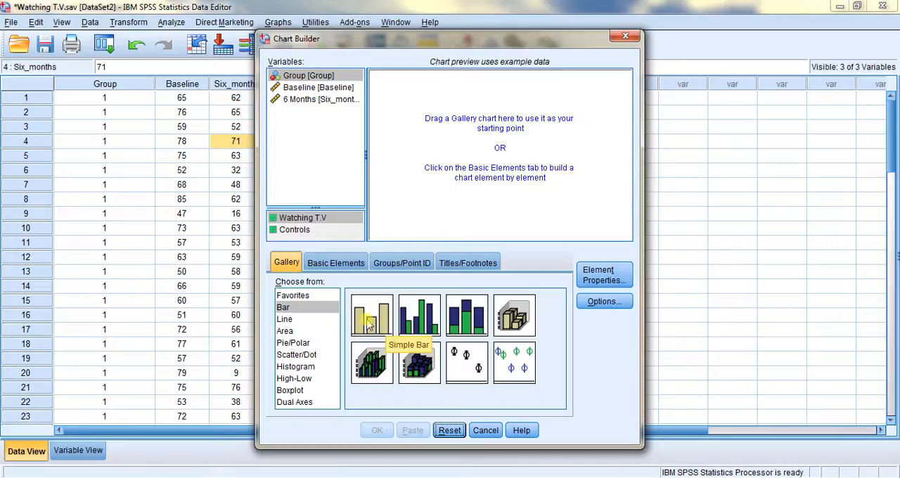
drag(371, 323, 443, 104)
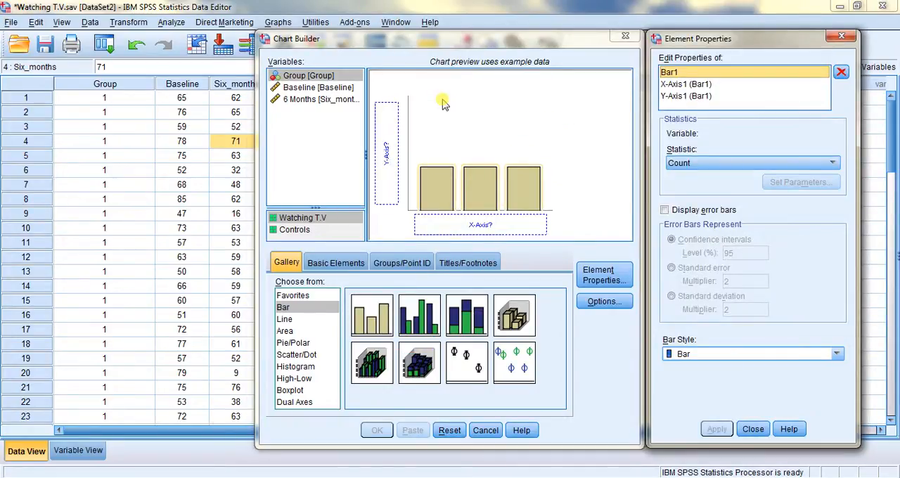
Assign Baseline and 6 Months together to the bar chart's Y axis as a summary group
click(324, 89)
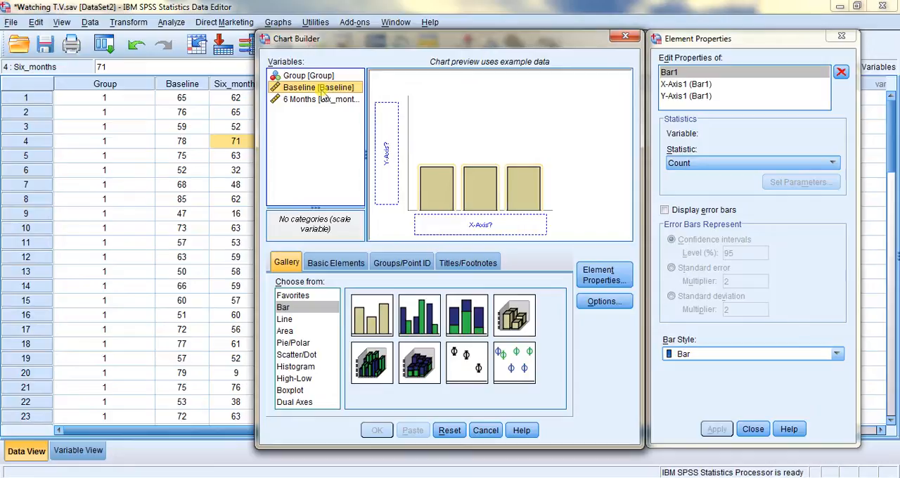
shift+click(314, 102)
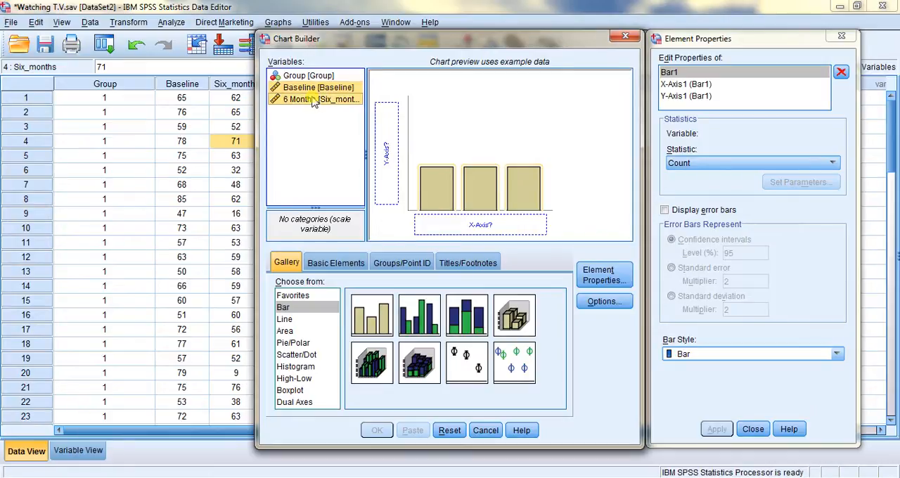
drag(306, 89, 385, 116)
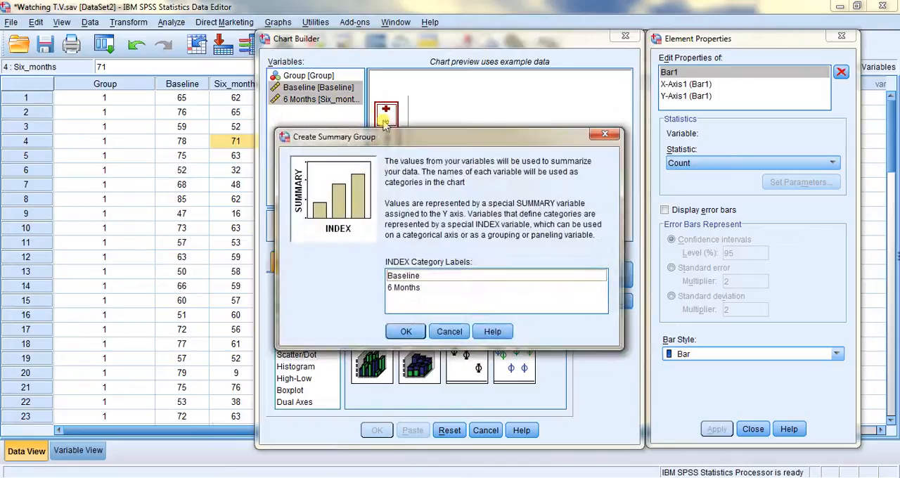
click(406, 331)
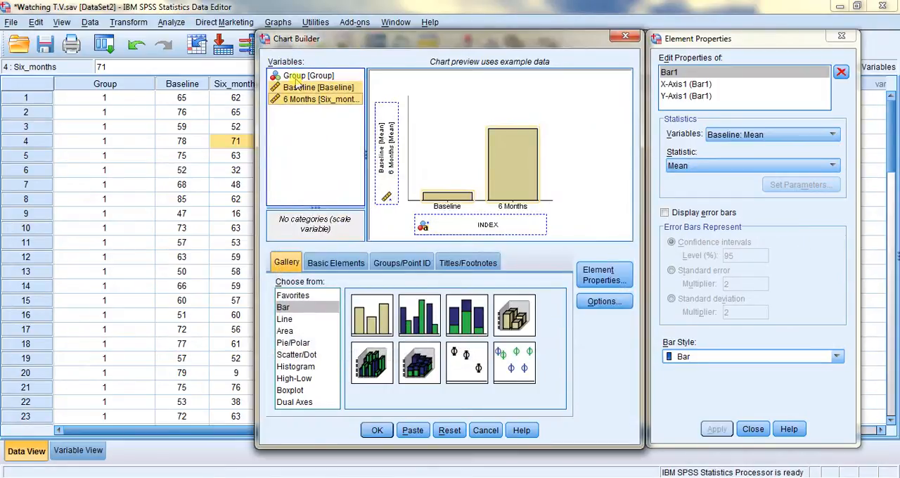
Assign the Group variable to the bar chart's X axis and close the element properties
click(296, 77)
drag(295, 79, 447, 221)
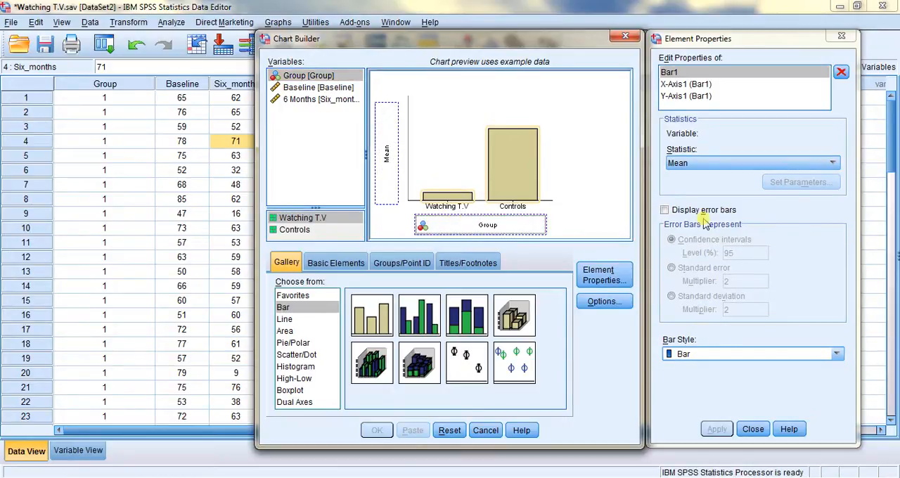
click(752, 430)
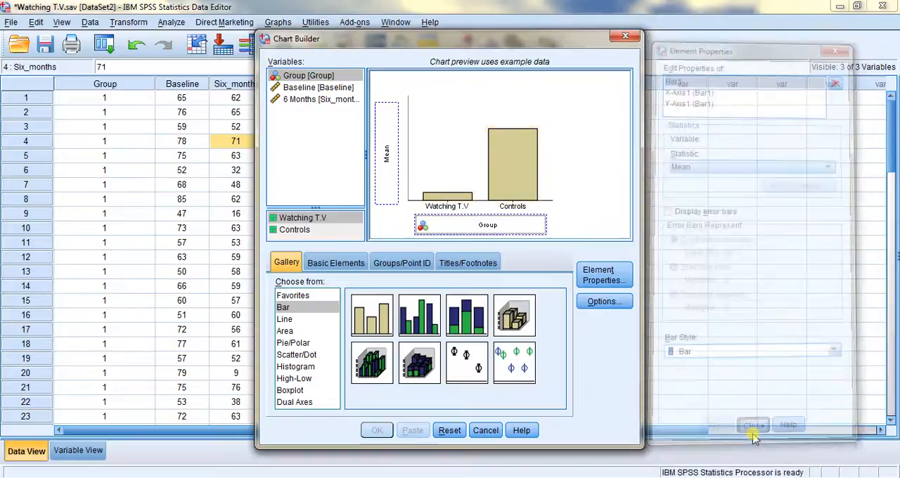
Assign Baseline and 6 Months together to the Y axis as a summary group clustered within Group, and close the element properties
click(310, 89)
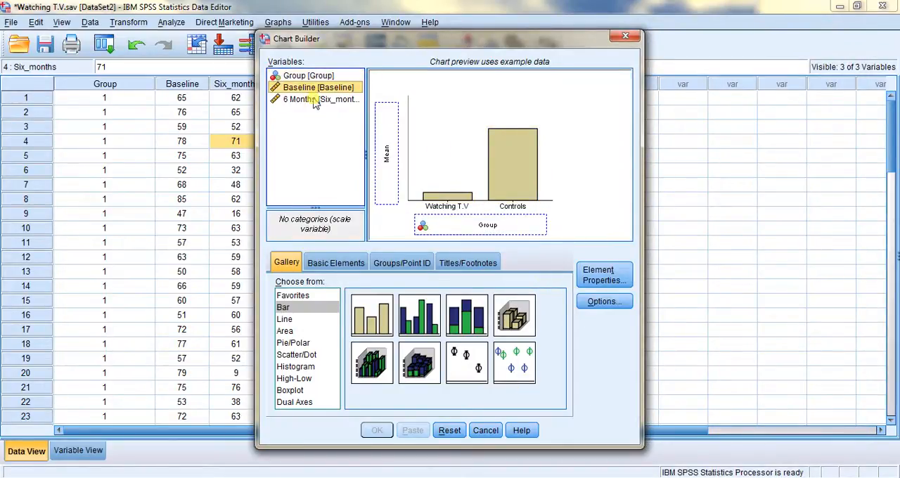
ctrl+click(315, 100)
click(315, 103)
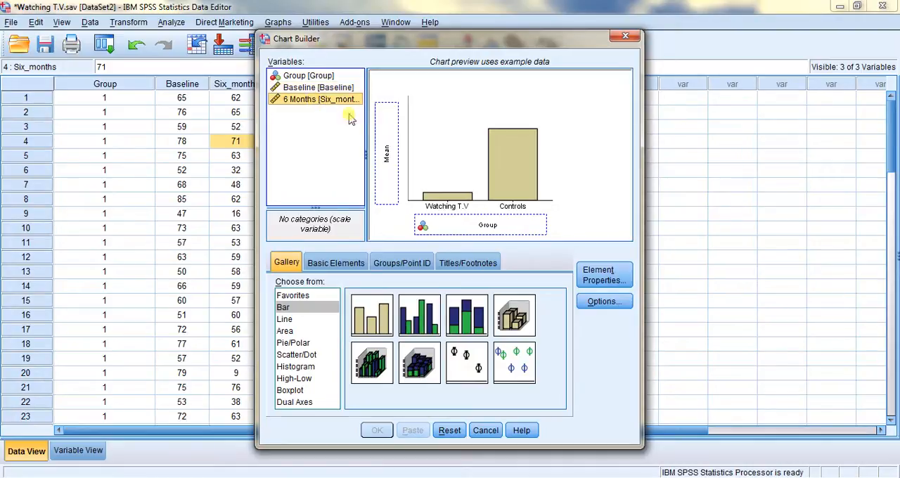
ctrl+click(318, 88)
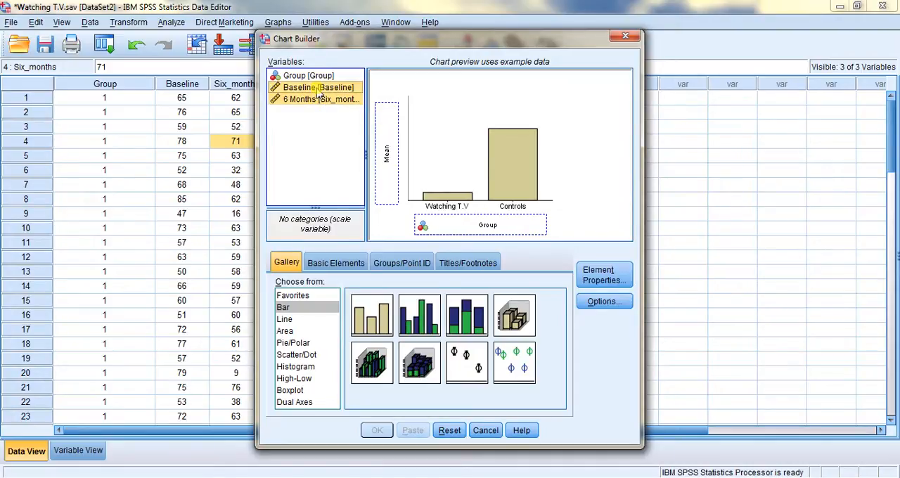
drag(317, 89, 387, 130)
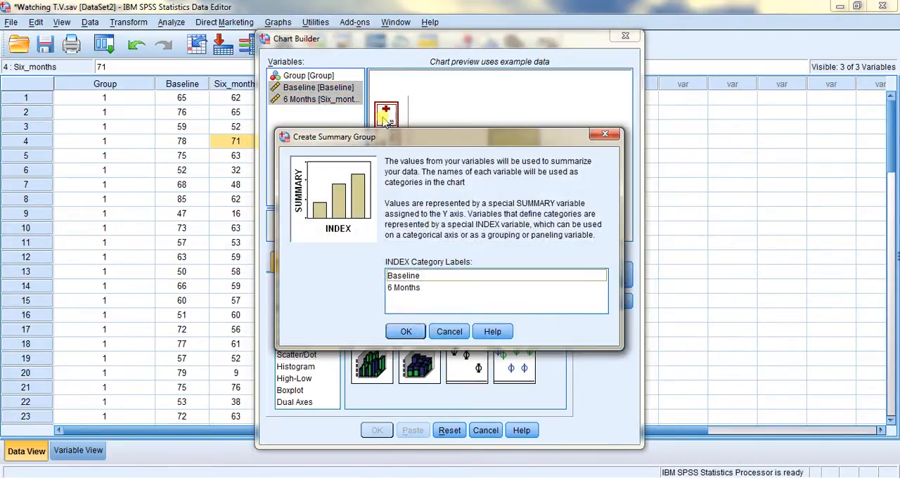
click(406, 331)
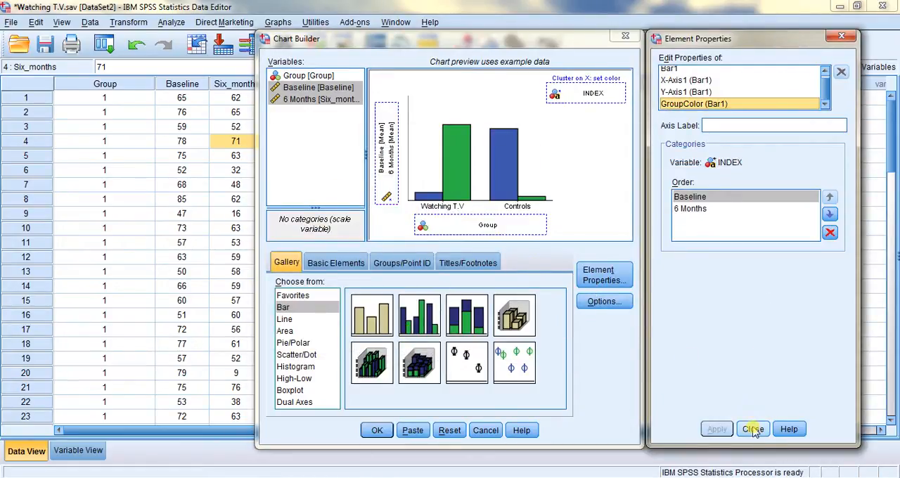
click(754, 430)
Generate the clustered bar chart and bring it fully into view in the maximized output viewer
click(378, 432)
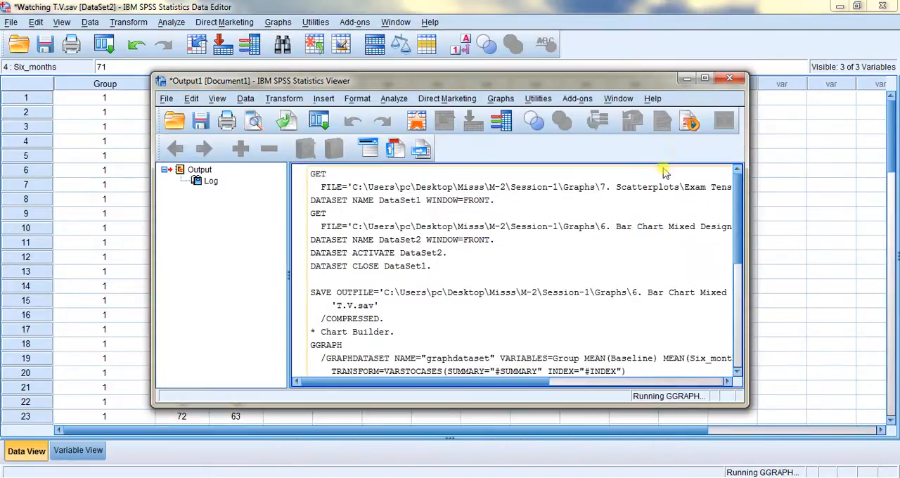
click(705, 78)
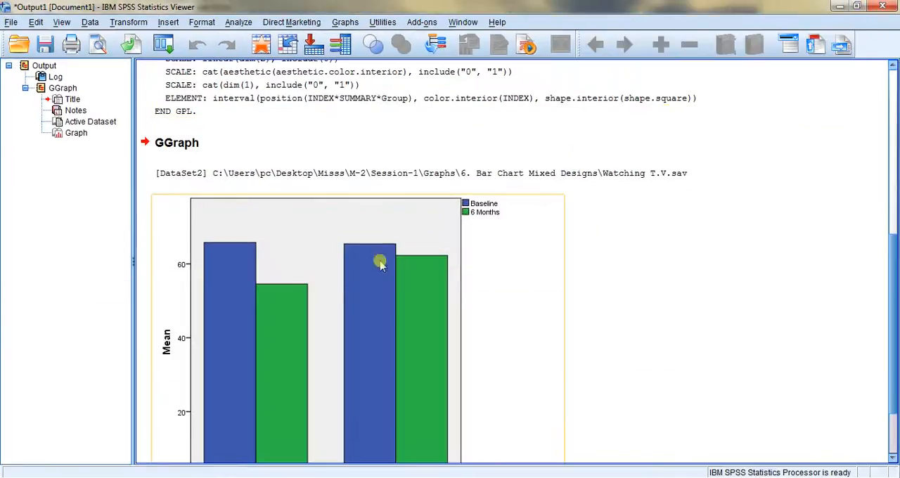
click(337, 280)
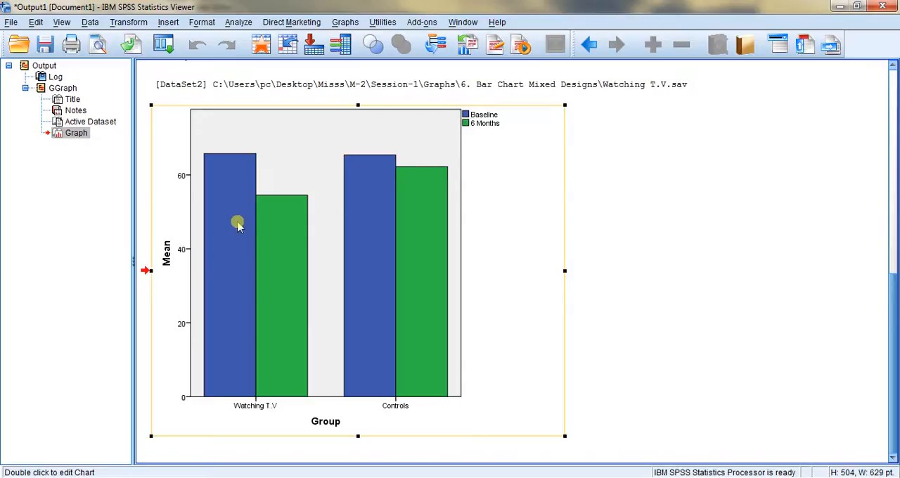
click(278, 225)
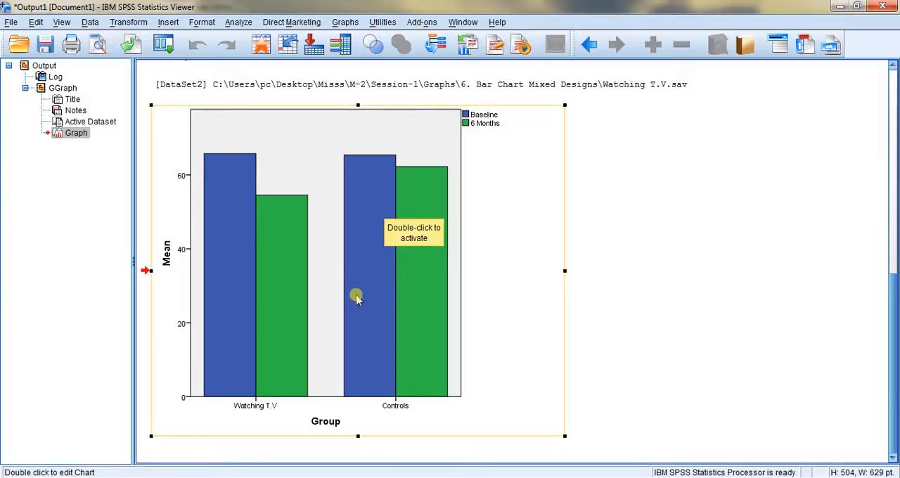
Add data labels to the Baseline and 6 Months bars of both groups in the Chart Editor, and close the editor
double_click(277, 166)
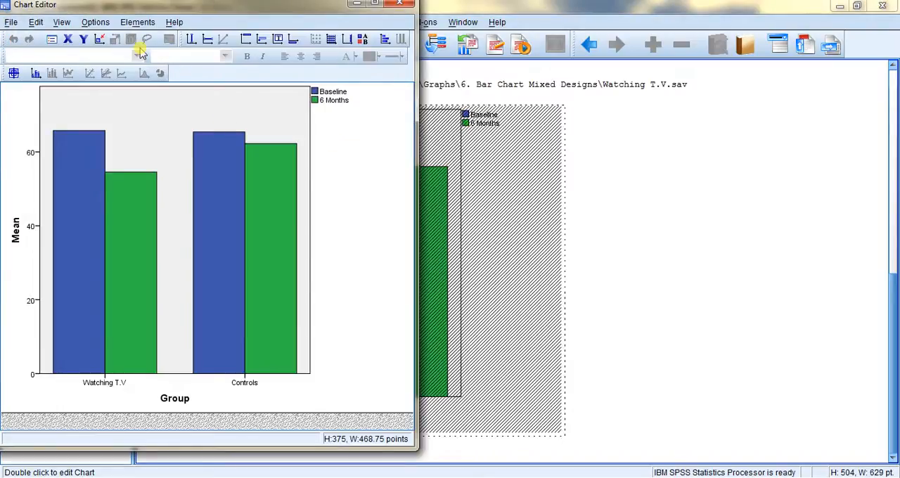
click(133, 23)
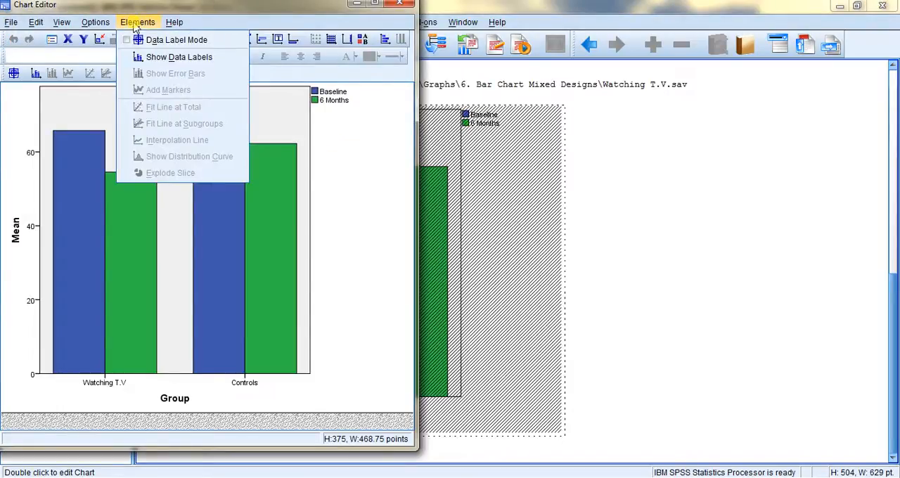
click(150, 41)
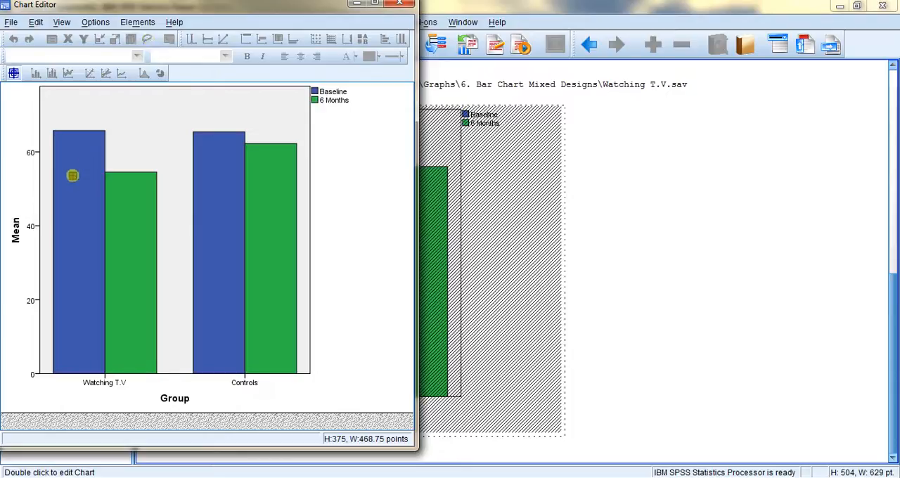
click(100, 182)
click(136, 201)
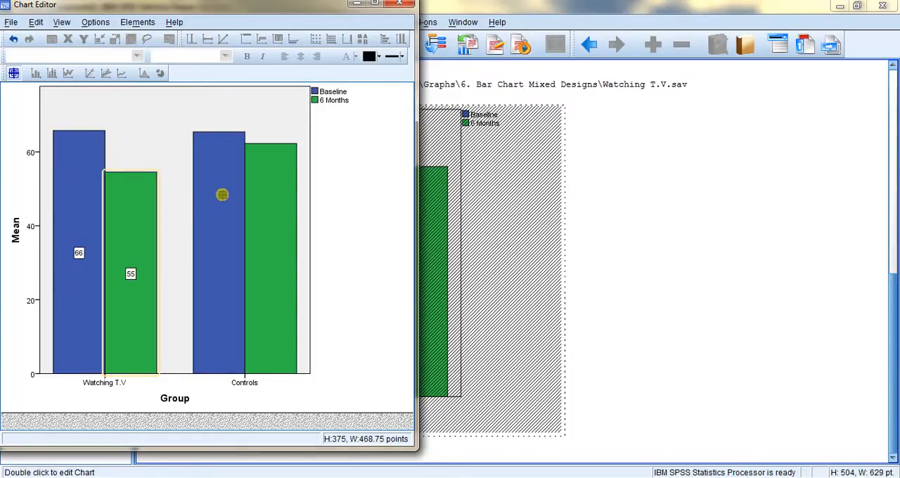
click(237, 195)
click(276, 195)
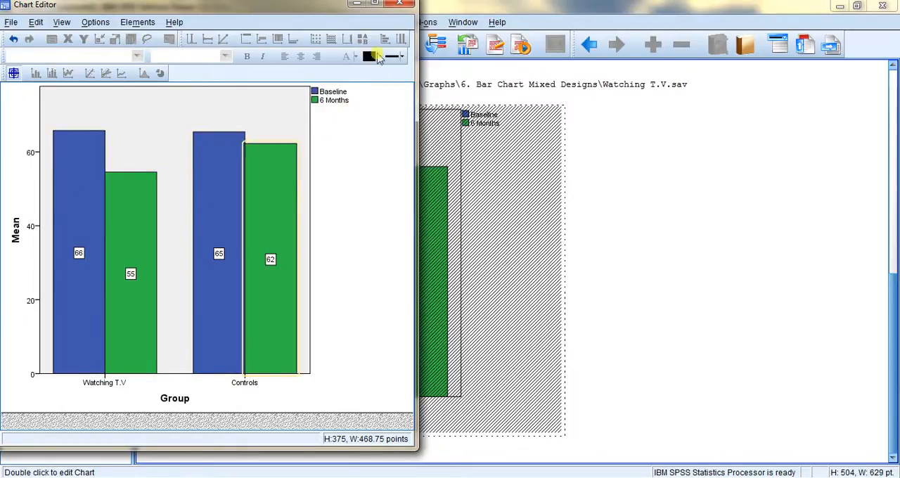
click(399, 3)
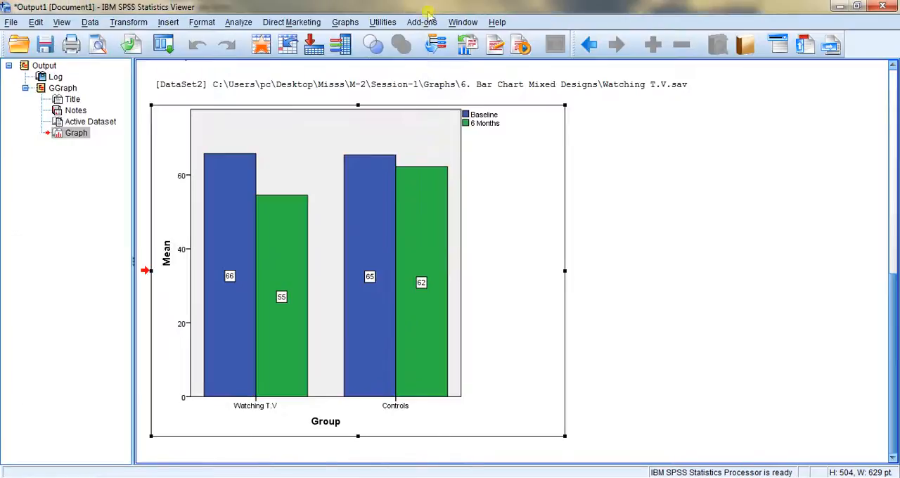
Compare the labelled Baseline and 6 Months means of the Watching T.V and Controls groups in the chart
click(674, 233)
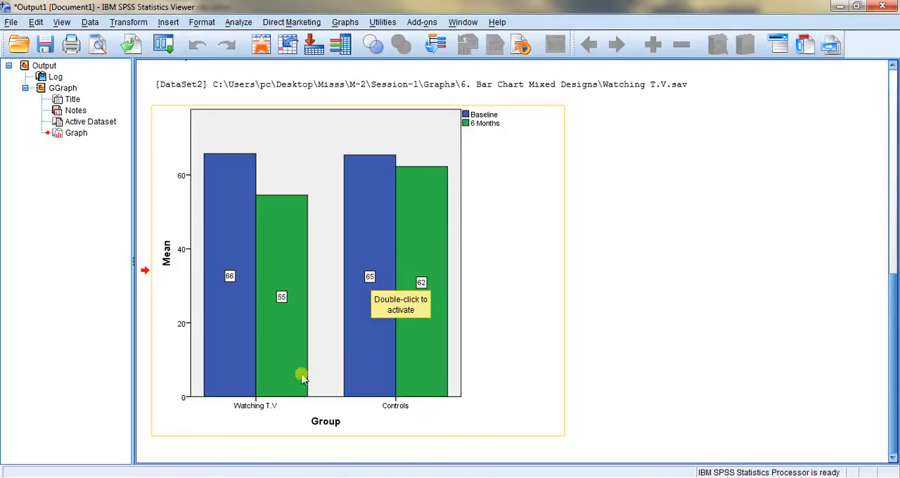
click(380, 343)
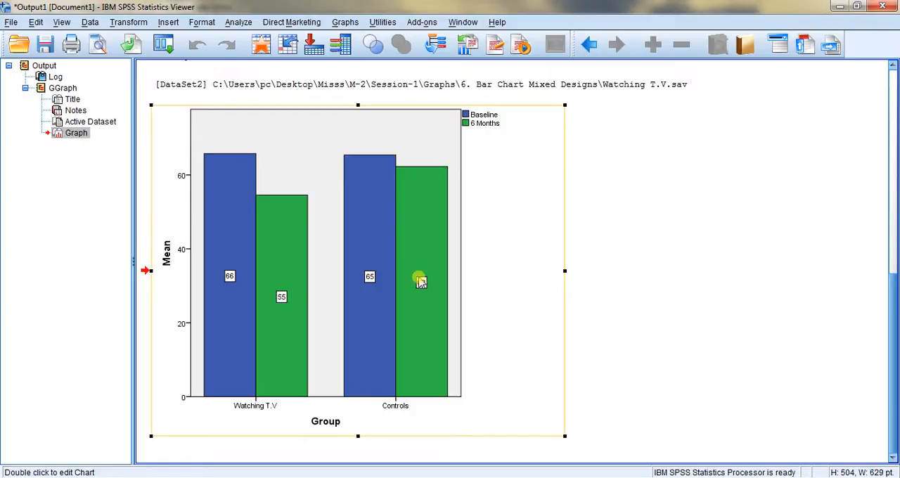
click(231, 285)
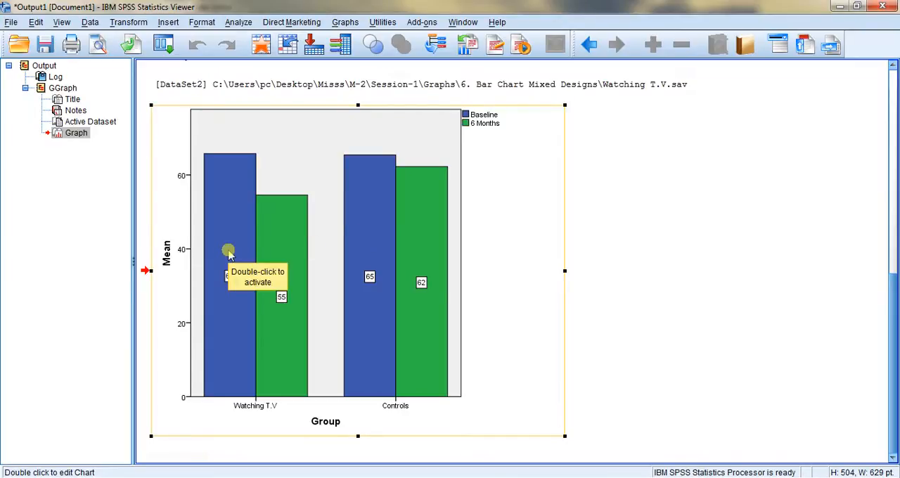
click(358, 244)
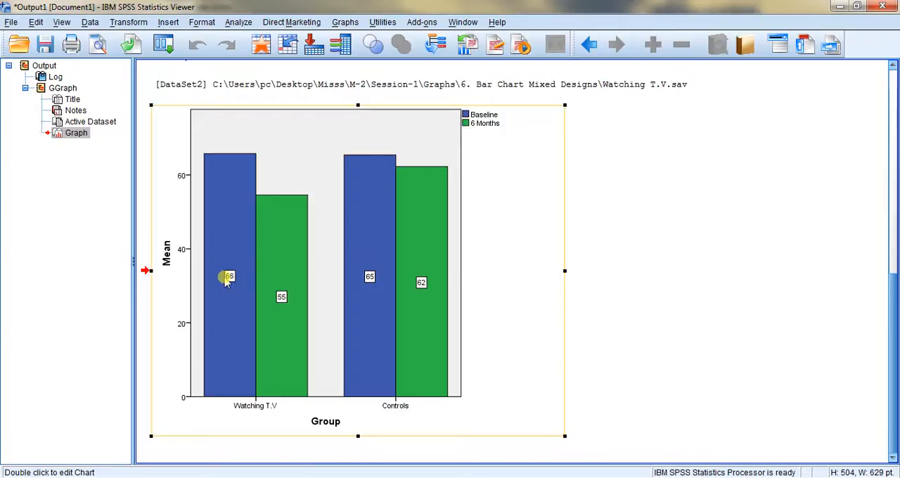
click(222, 250)
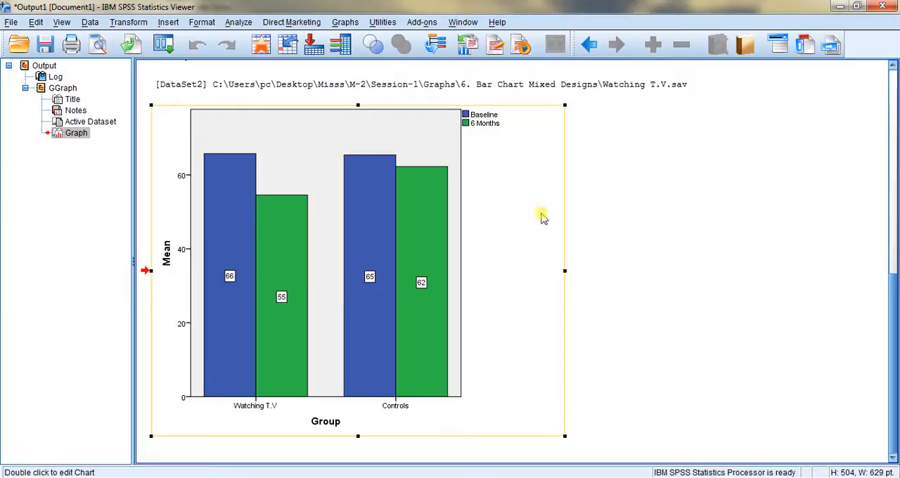
click(647, 215)
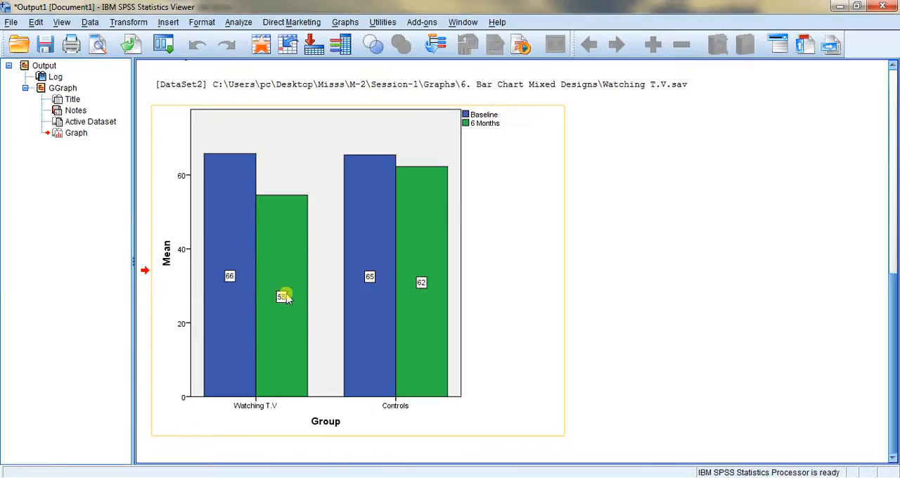
click(693, 157)
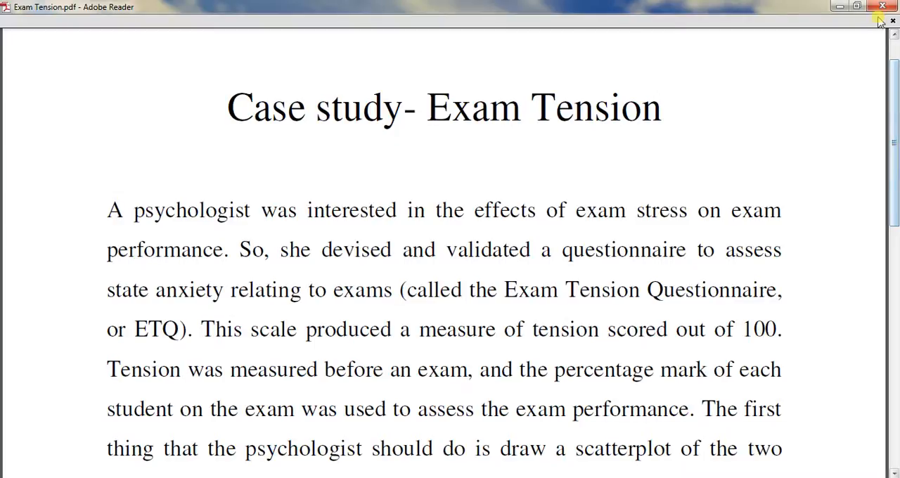
Read through the Exam Tension case study in Exam Tension.pdf in Adobe Reader
click(896, 119)
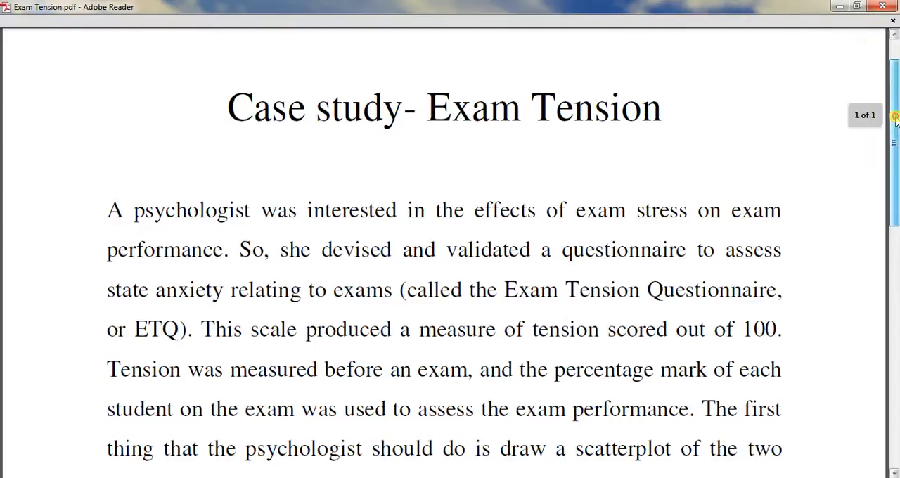
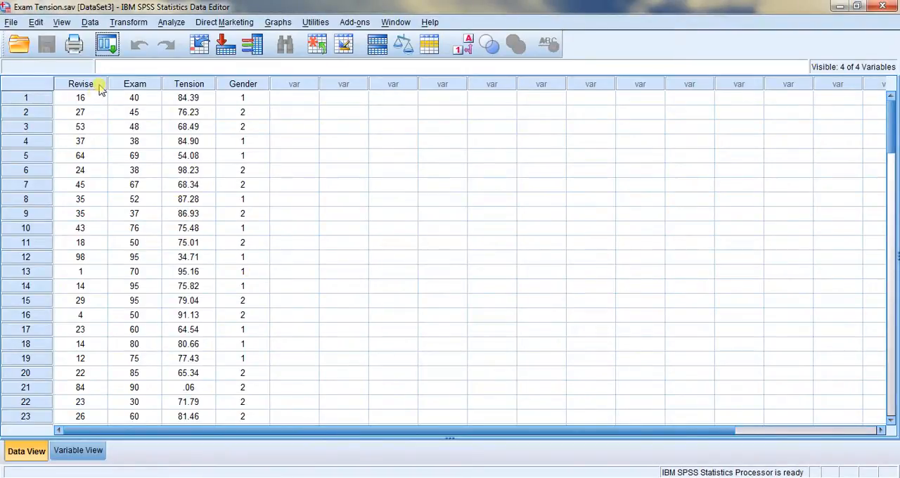
Review the variable definitions of Exam Tension.sav, widening the Label column and checking the value labels defined for Gender
click(72, 454)
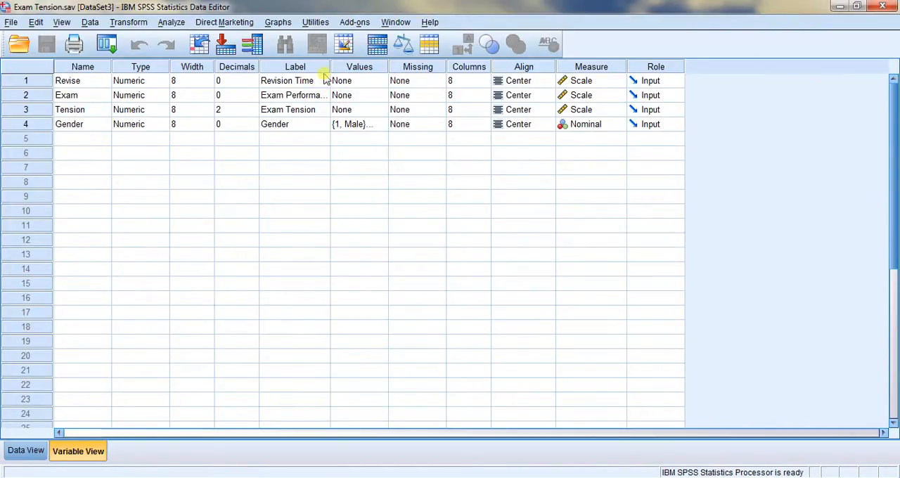
drag(330, 67, 354, 70)
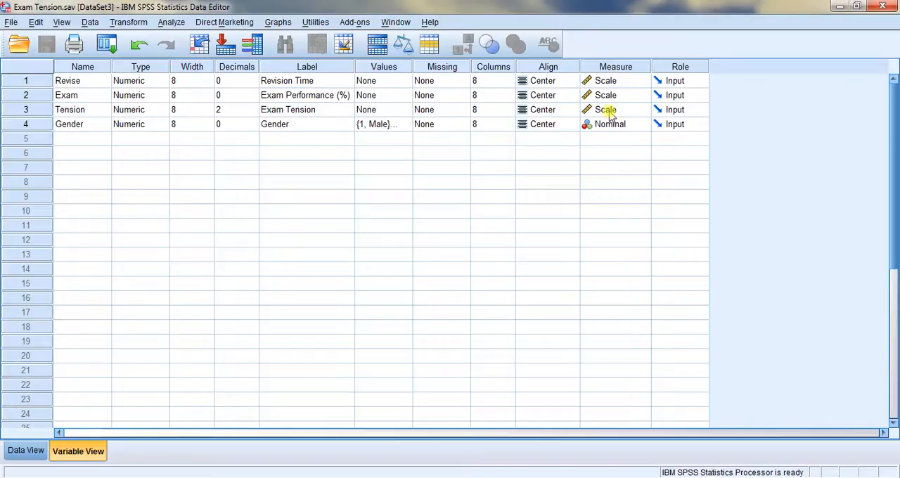
click(406, 124)
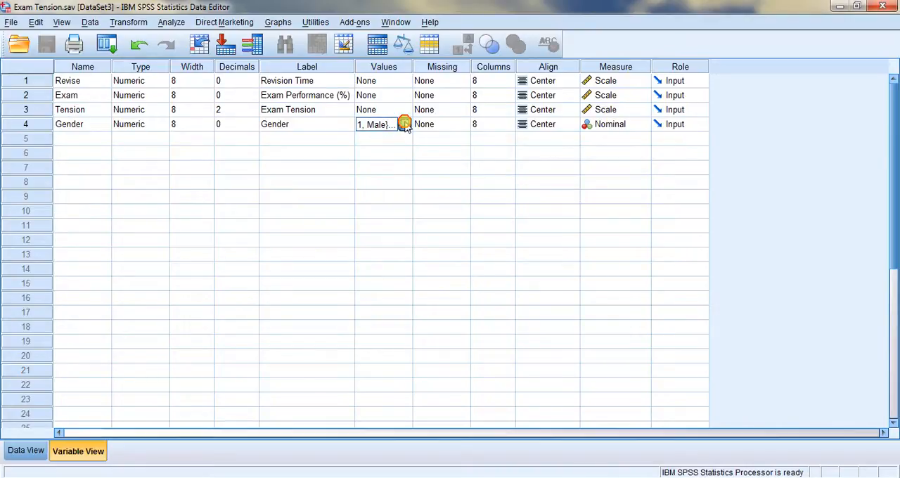
click(406, 123)
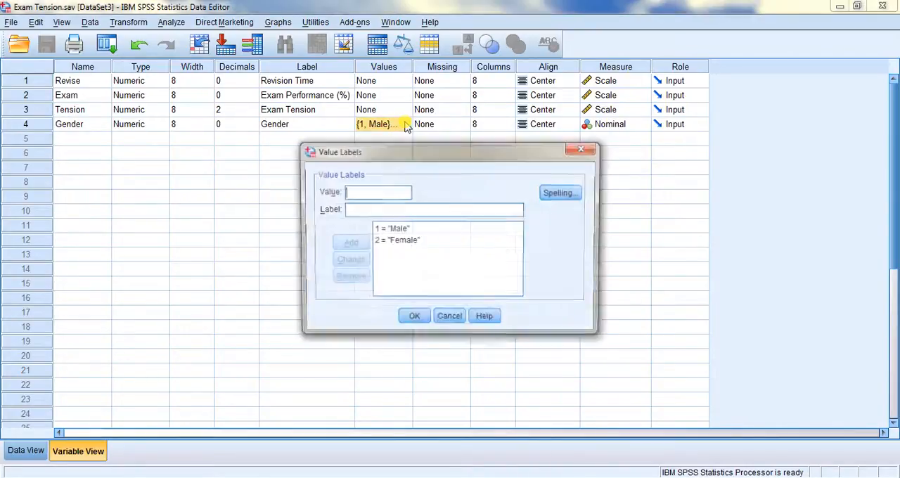
click(410, 320)
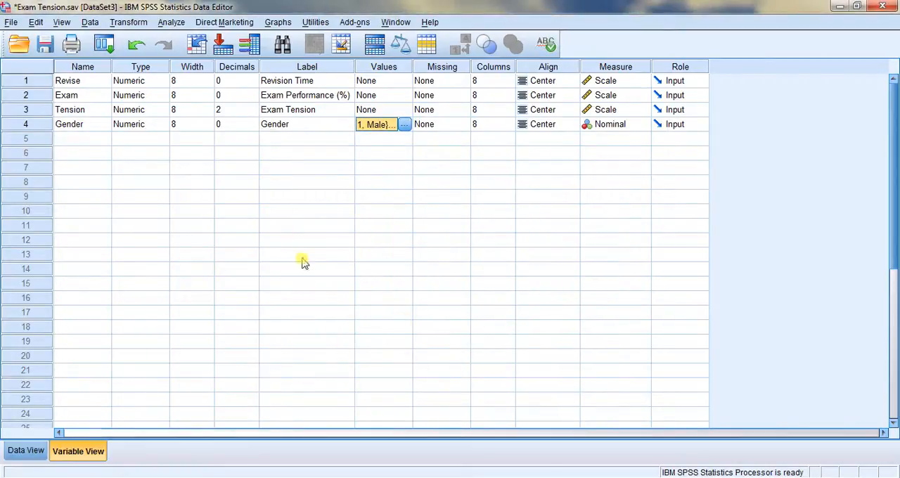
Look through the data records, comparing the Revise, Exam and Tension values of cases 1, 12 and 16
click(32, 457)
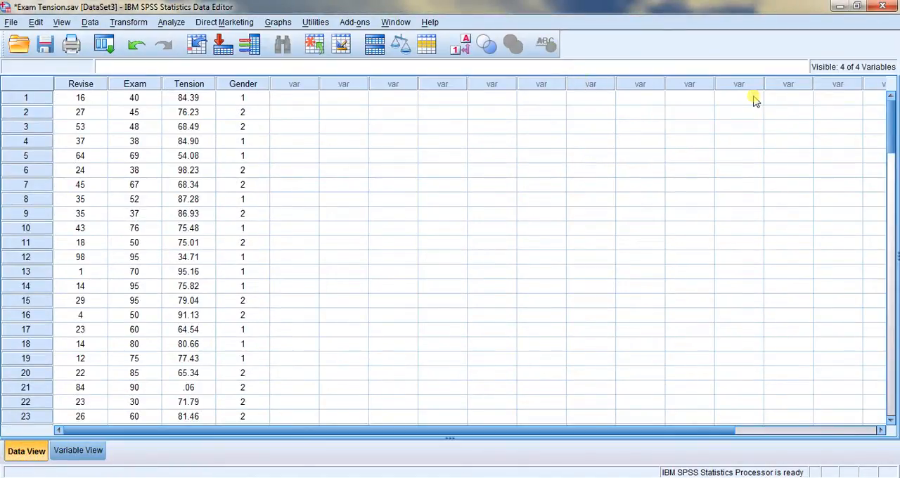
drag(894, 131, 876, 67)
click(145, 103)
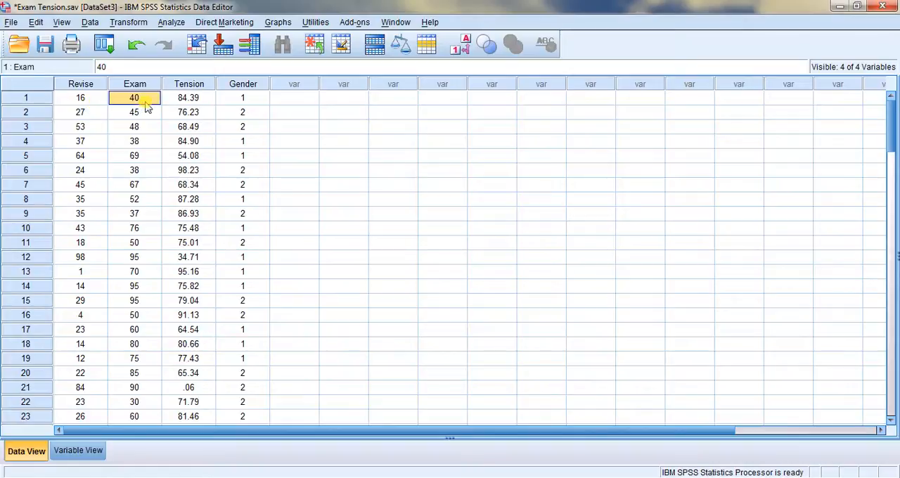
click(201, 95)
click(253, 102)
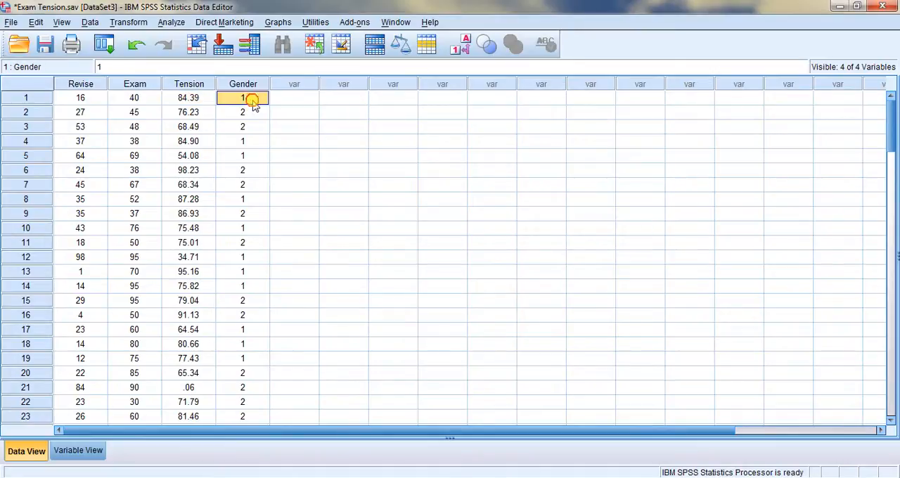
click(80, 116)
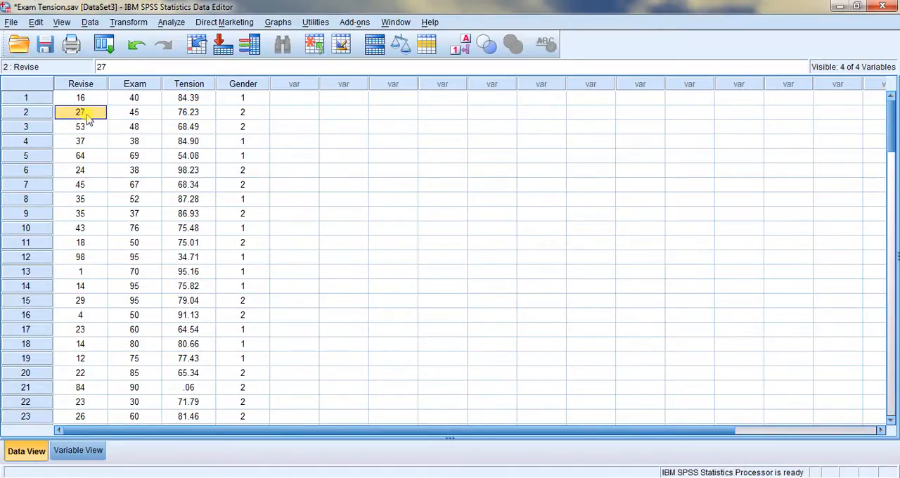
click(82, 259)
click(134, 261)
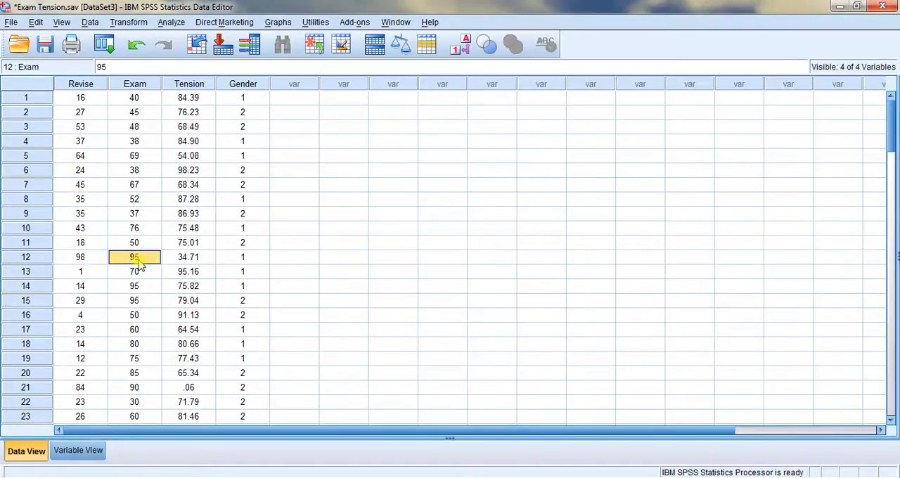
click(189, 260)
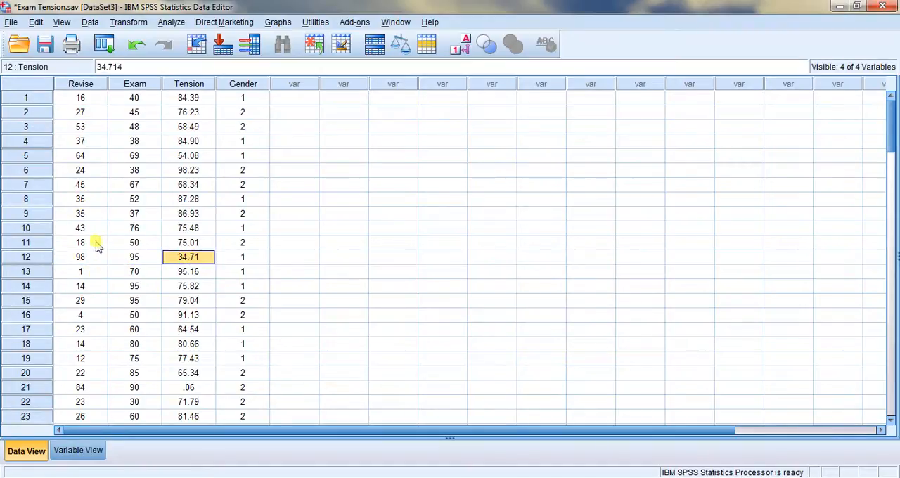
click(88, 320)
click(136, 319)
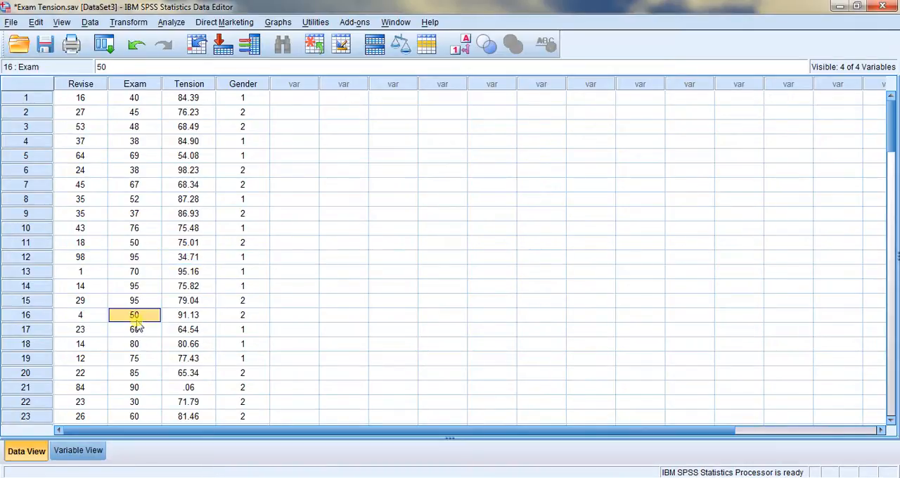
click(188, 320)
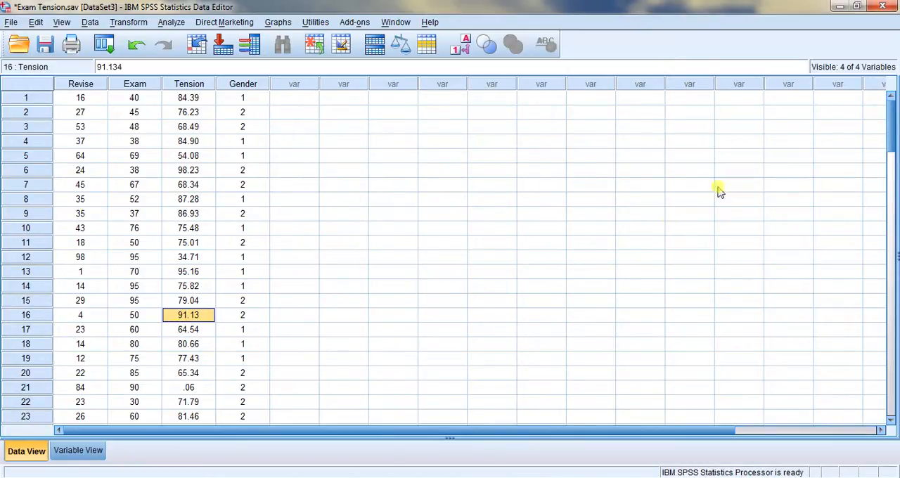
mouse_move(895, 137)
mouse_down()
mouse_move(895, 151)
mouse_move(894, 133)
mouse_up()
Start a new chart in the Chart Builder using the Simple Scatter type from the Scatter/Dot gallery
click(278, 23)
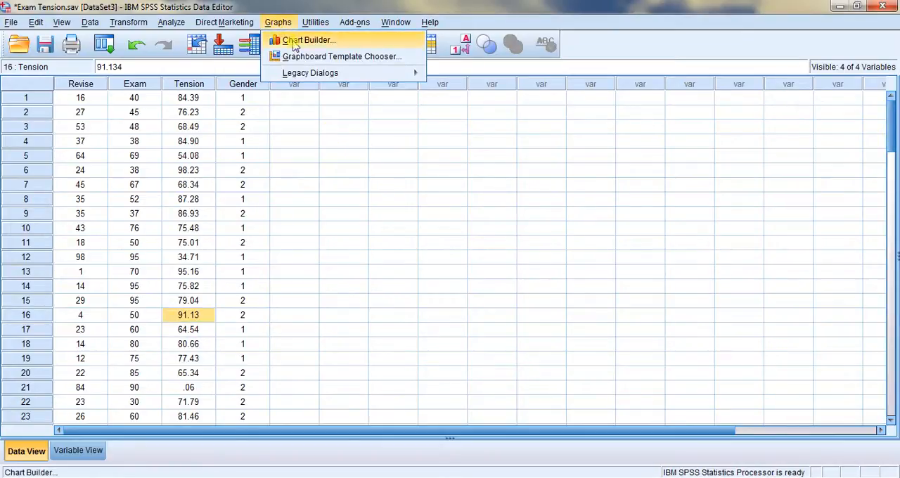
click(294, 41)
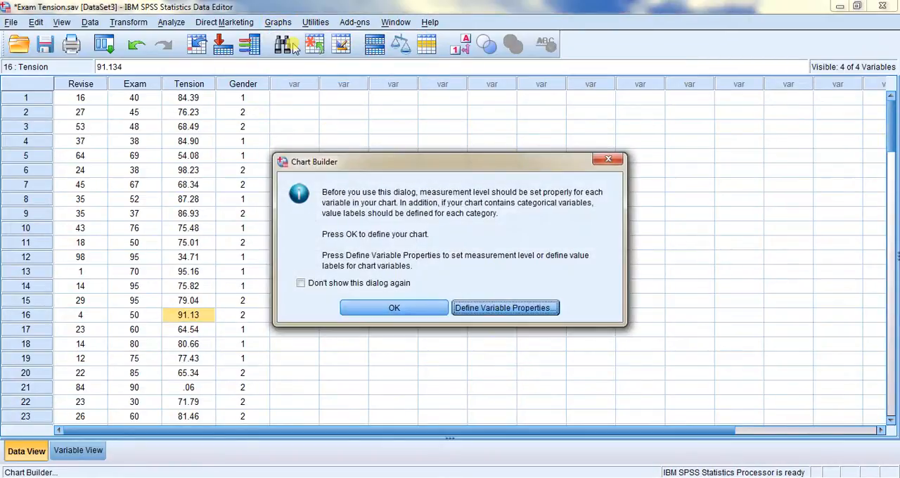
click(404, 308)
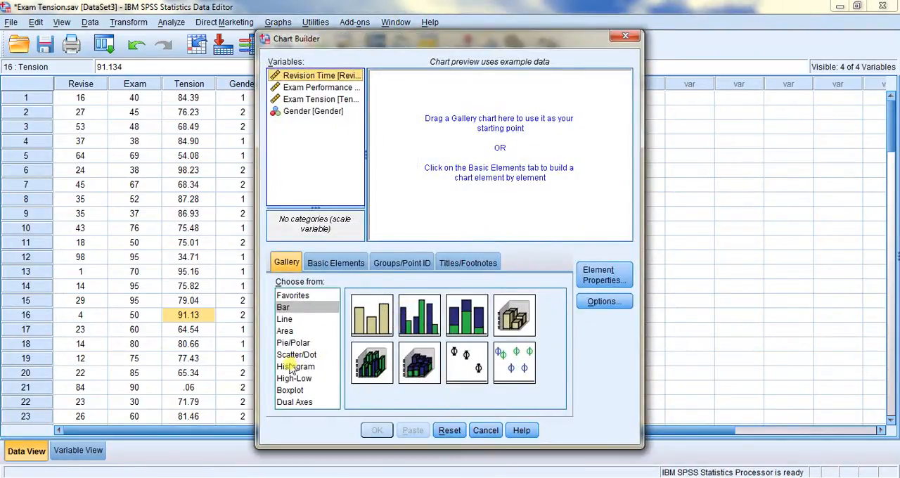
click(296, 355)
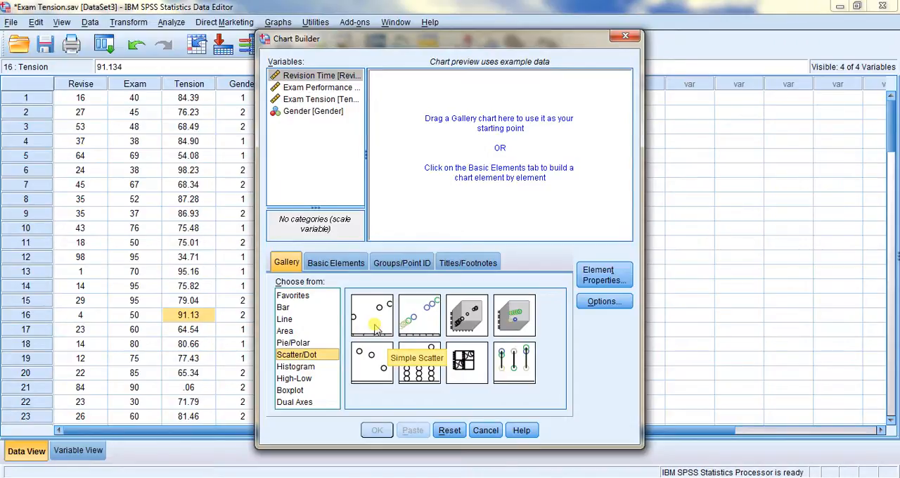
drag(376, 329, 452, 119)
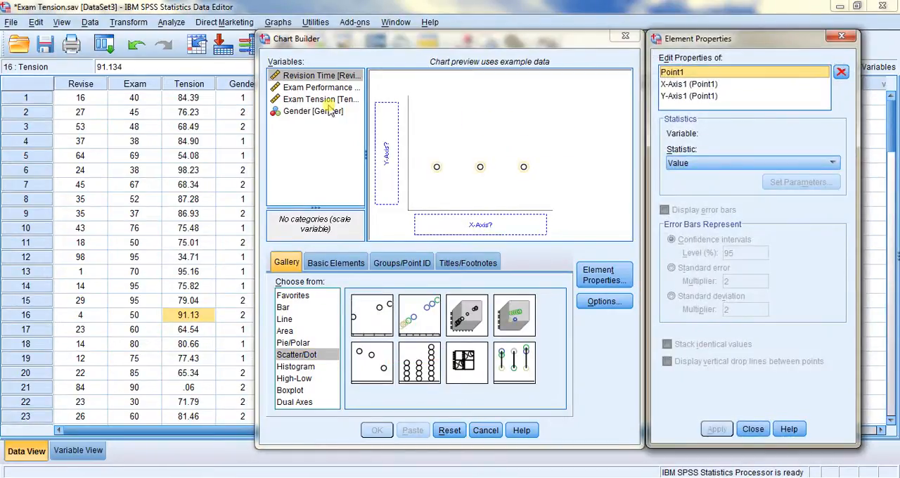
Assign Exam Performance (%) to the Y-axis and Exam Tension to the X-axis, generate the scatterplot, and maximize the output viewer
click(316, 87)
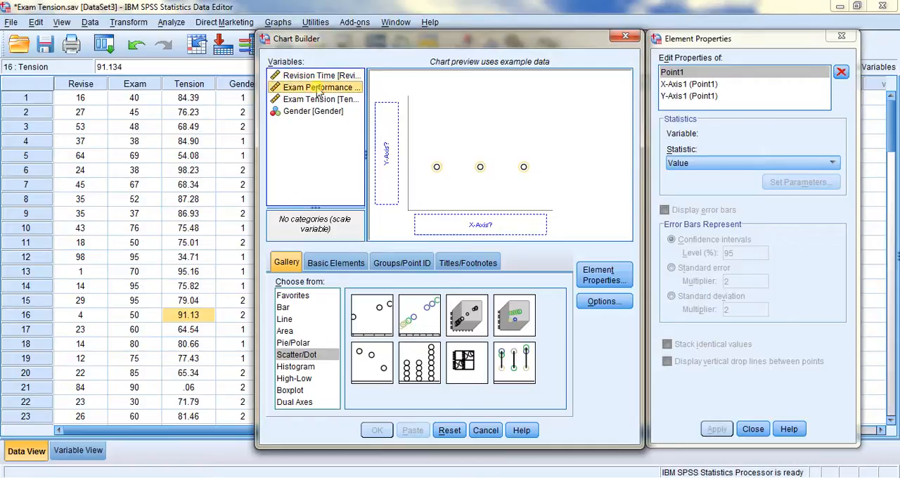
drag(318, 91, 387, 129)
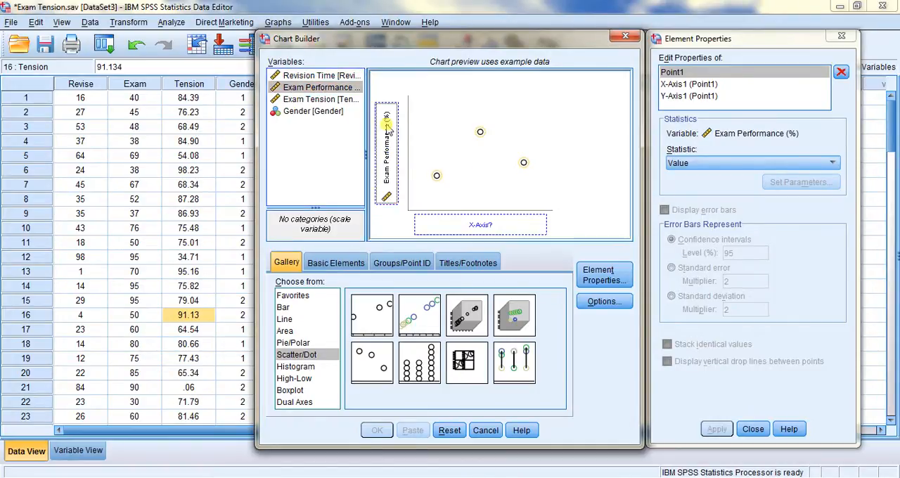
click(333, 102)
drag(333, 103, 448, 223)
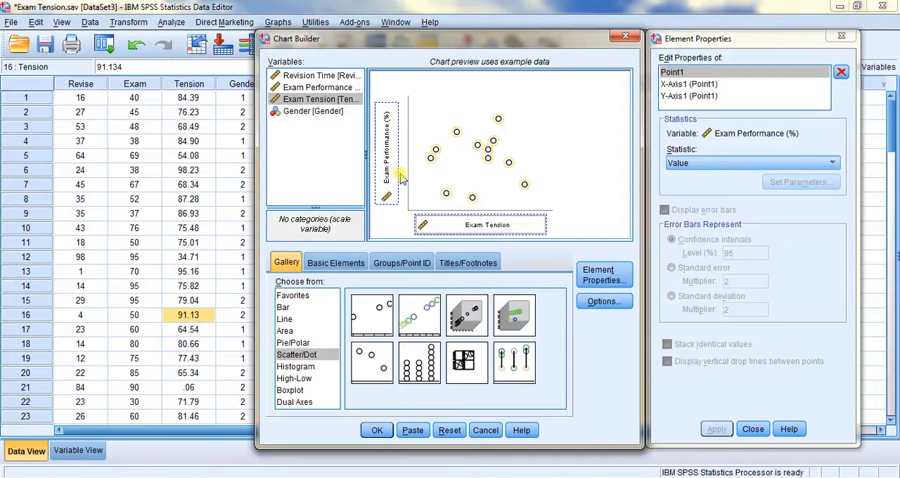
click(756, 431)
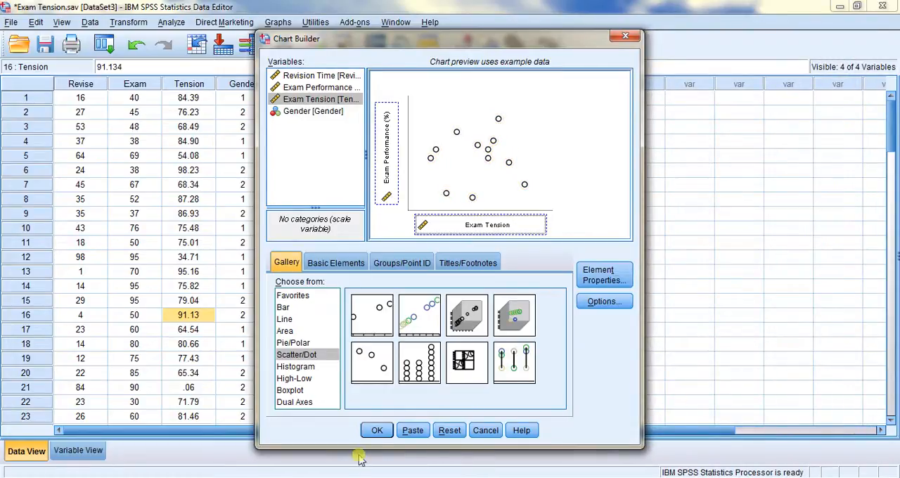
click(377, 431)
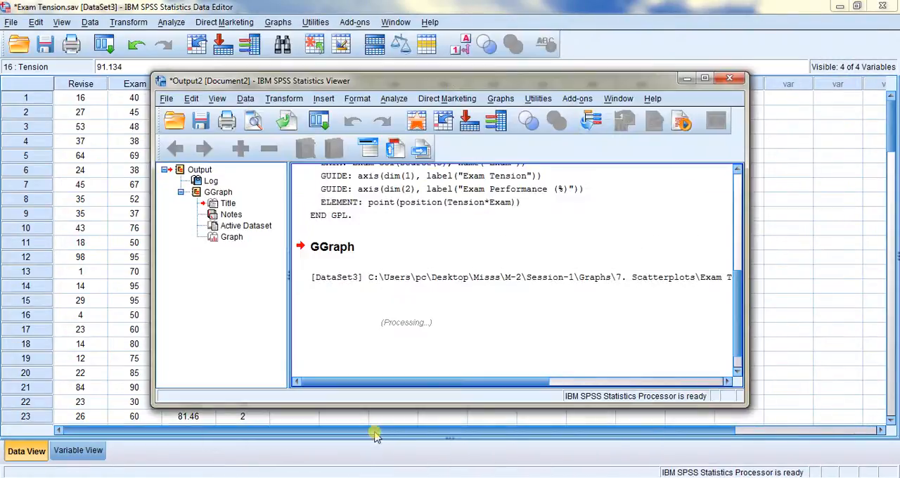
click(705, 77)
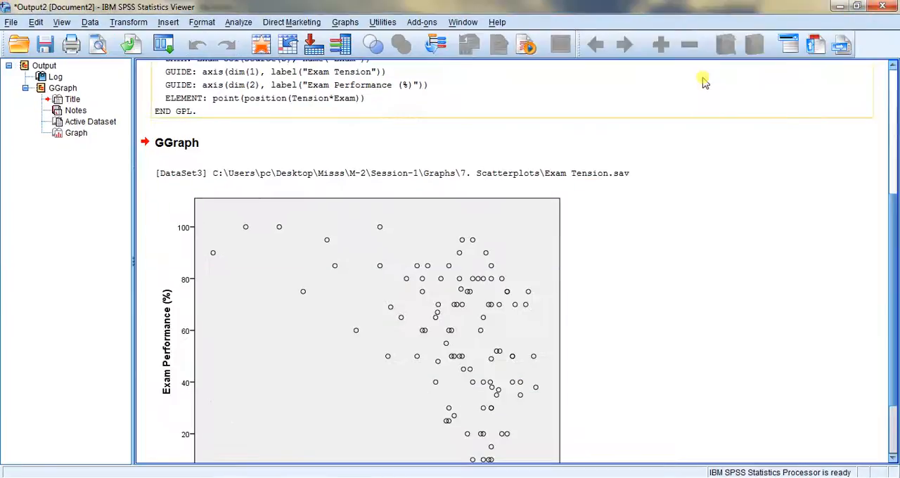
Add a linear fit line at total without confidence intervals to the scatterplot in the Chart Editor, and close the editor
double_click(359, 259)
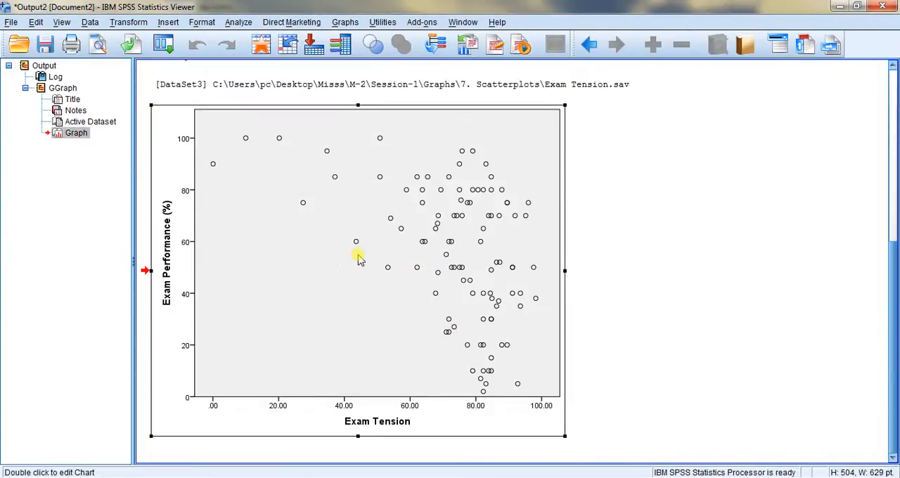
double_click(358, 257)
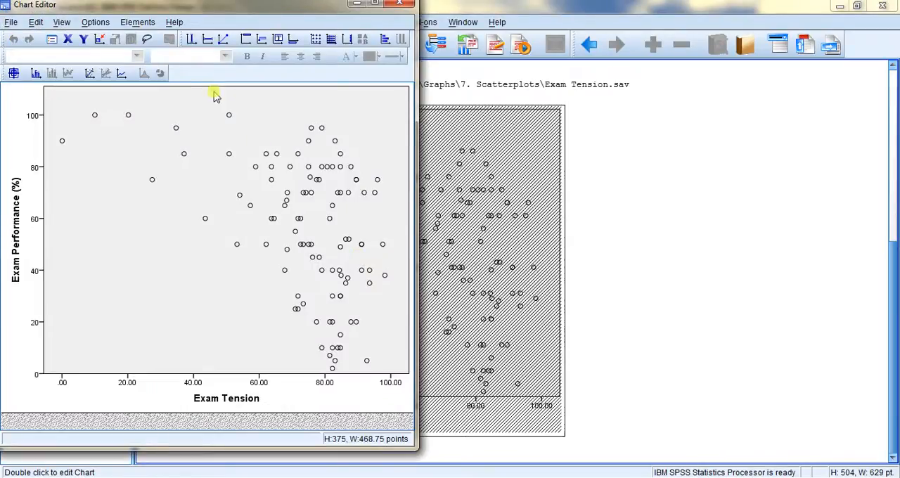
click(138, 22)
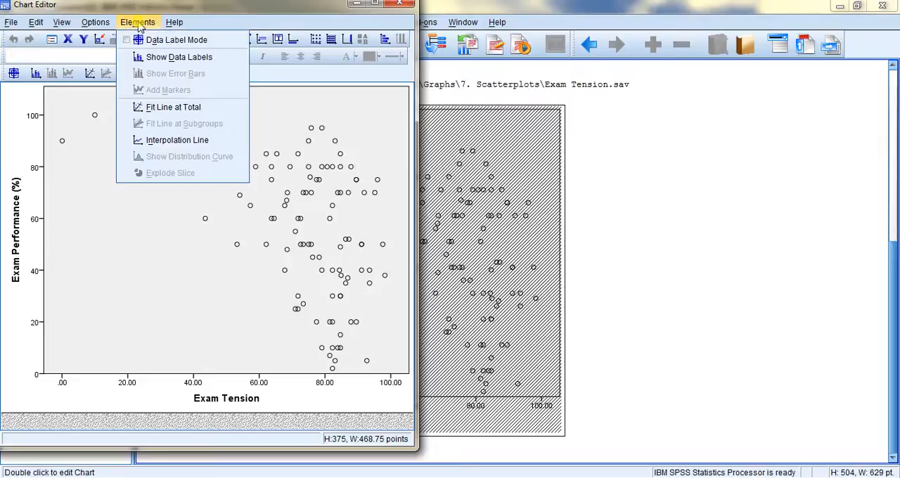
click(169, 114)
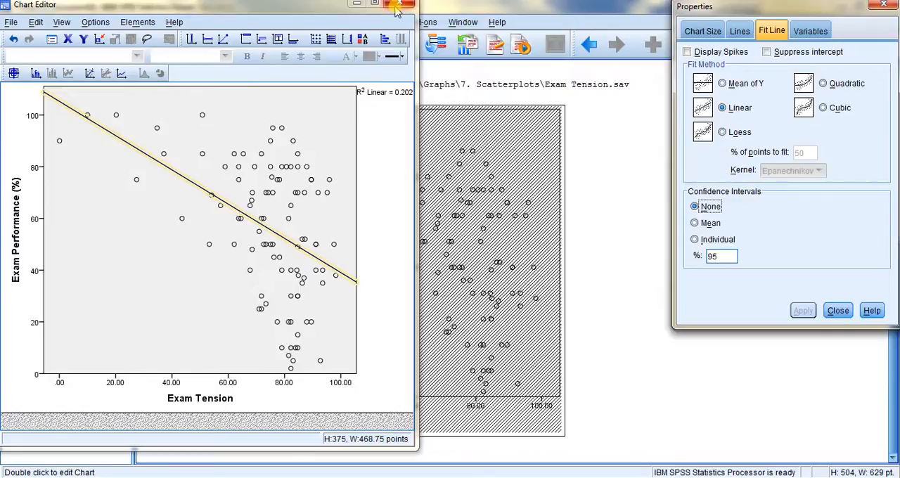
click(838, 311)
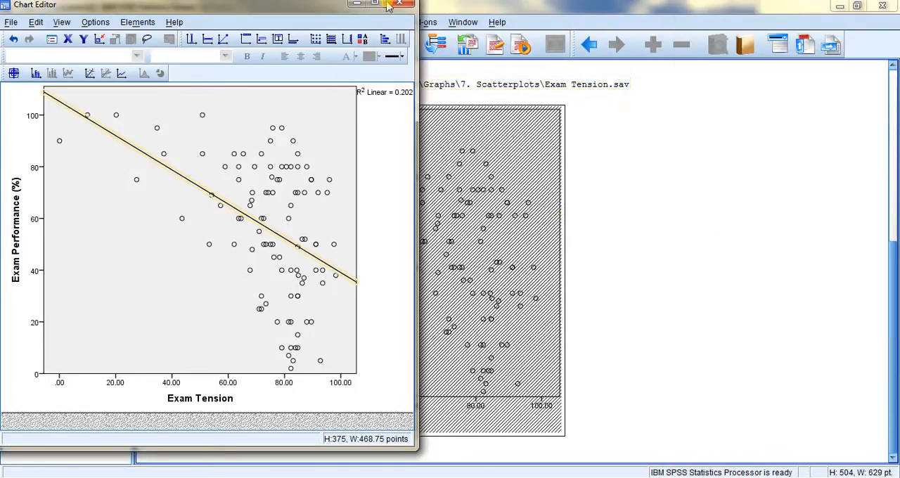
click(400, 5)
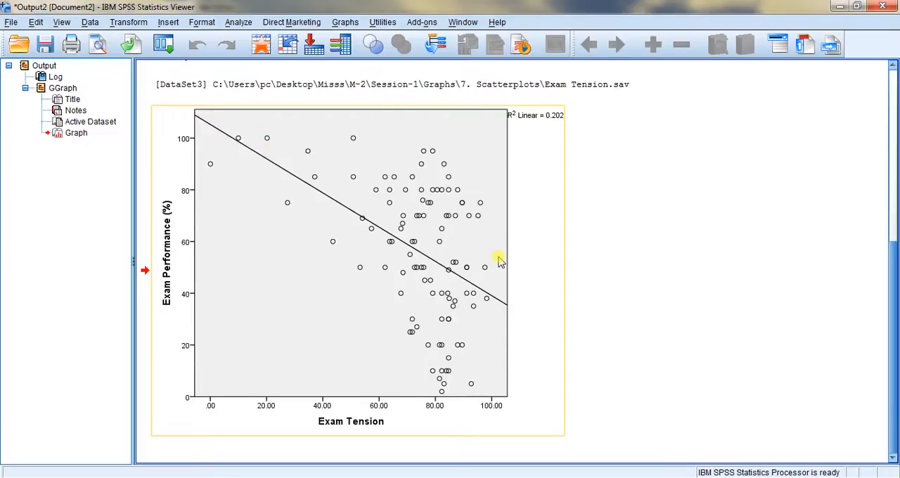
click(697, 218)
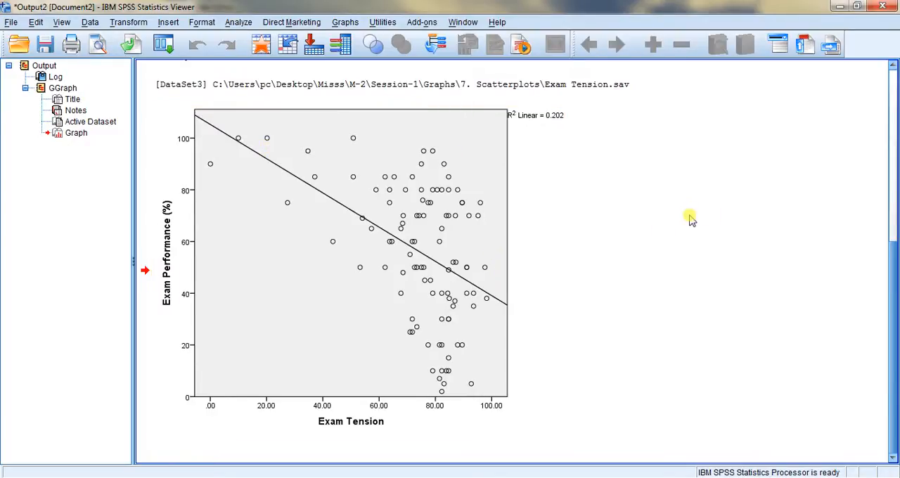
click(337, 373)
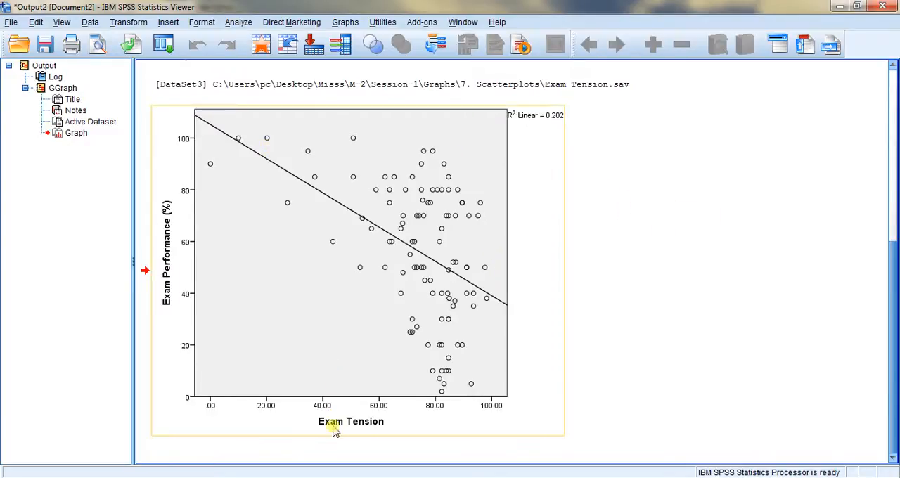
Reopen the Chart Builder, replace Exam Tension with Revision Time on the X-axis, and generate the simple scatterplot
click(345, 23)
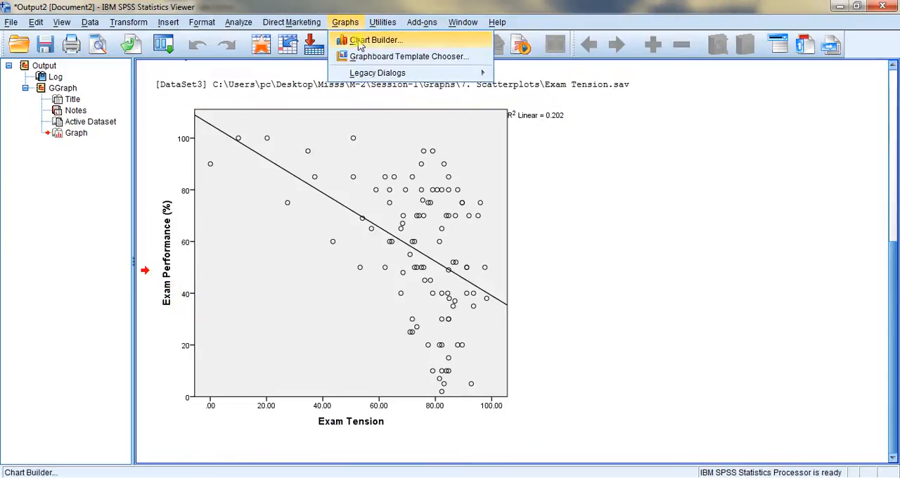
click(360, 40)
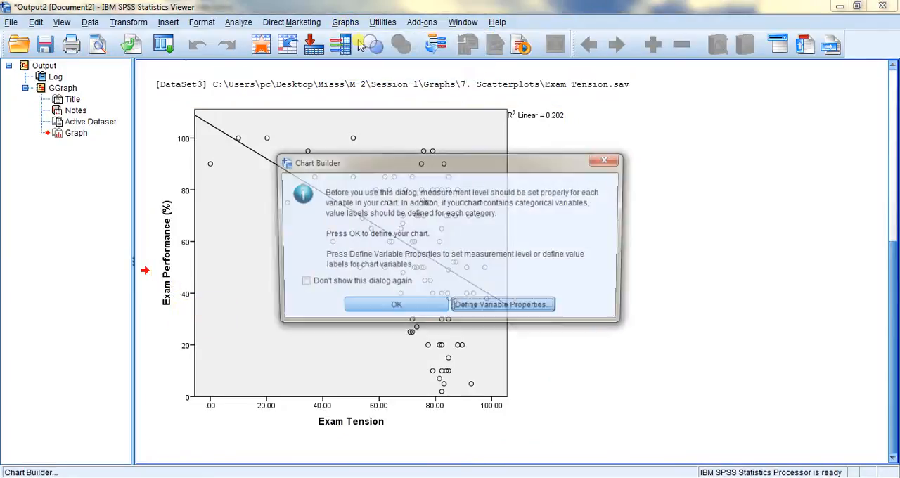
click(377, 310)
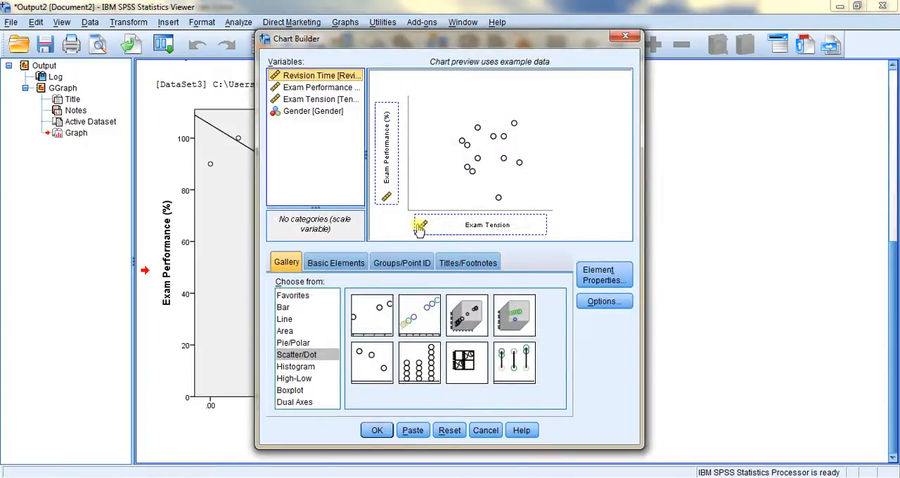
mouse_move(450, 231)
mouse_down()
mouse_move(312, 140)
mouse_move(312, 113)
mouse_move(427, 185)
mouse_move(291, 76)
mouse_move(427, 195)
mouse_move(429, 221)
mouse_move(444, 223)
mouse_up()
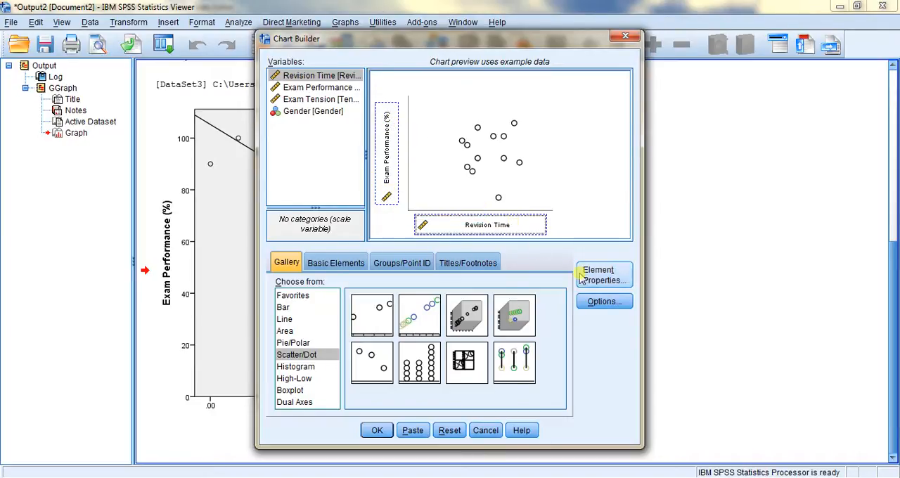
click(378, 430)
click(385, 437)
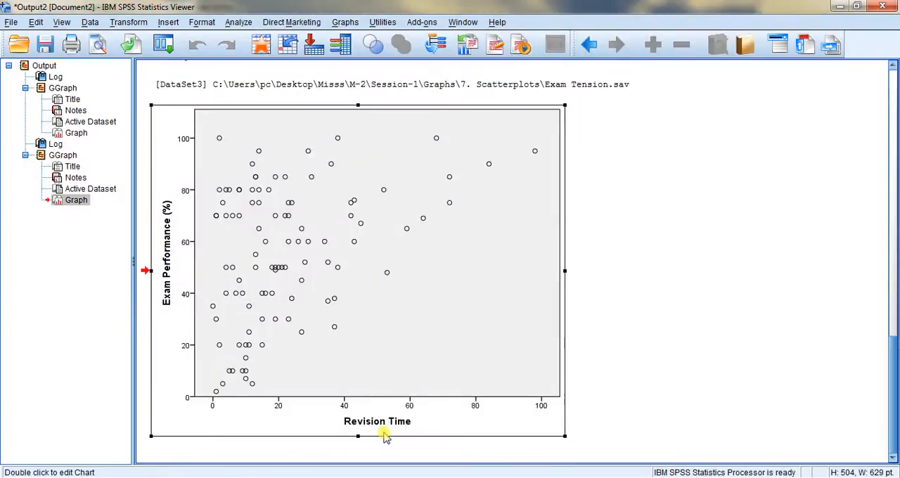
Add a linear fit line at total without confidence intervals to the Revision Time scatterplot, and close the Chart Editor
double_click(342, 308)
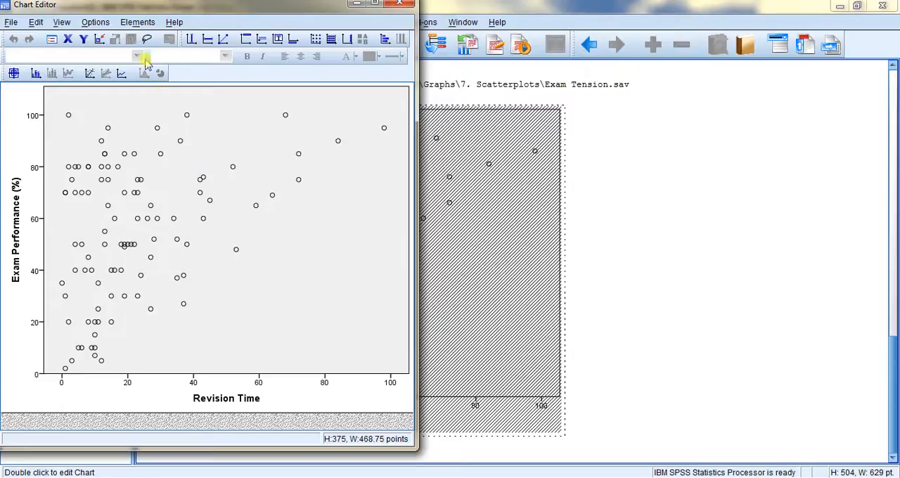
click(140, 22)
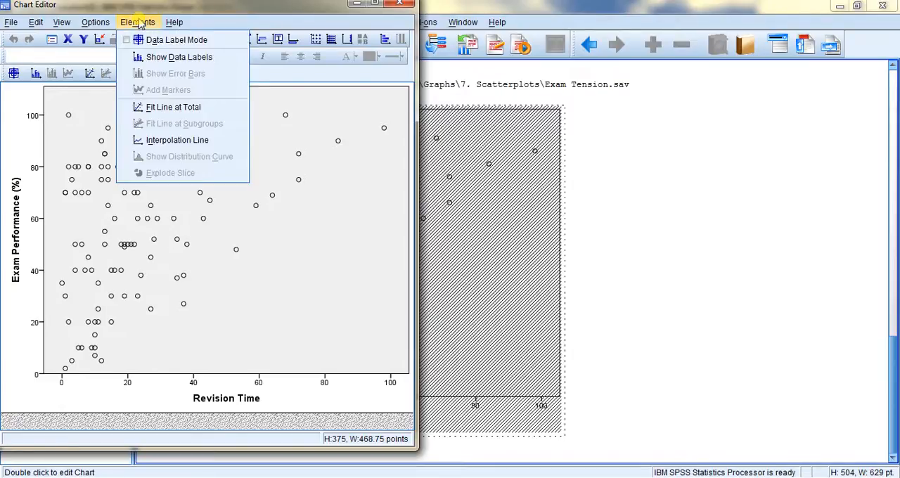
click(164, 109)
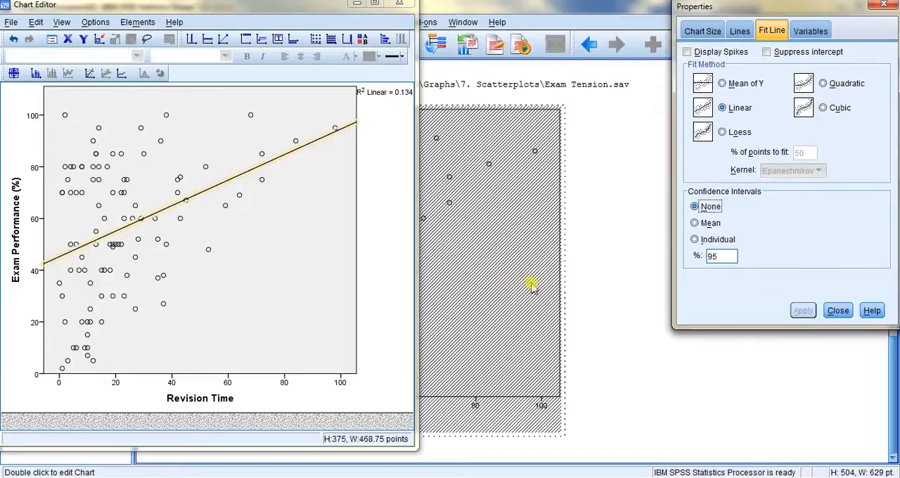
click(837, 310)
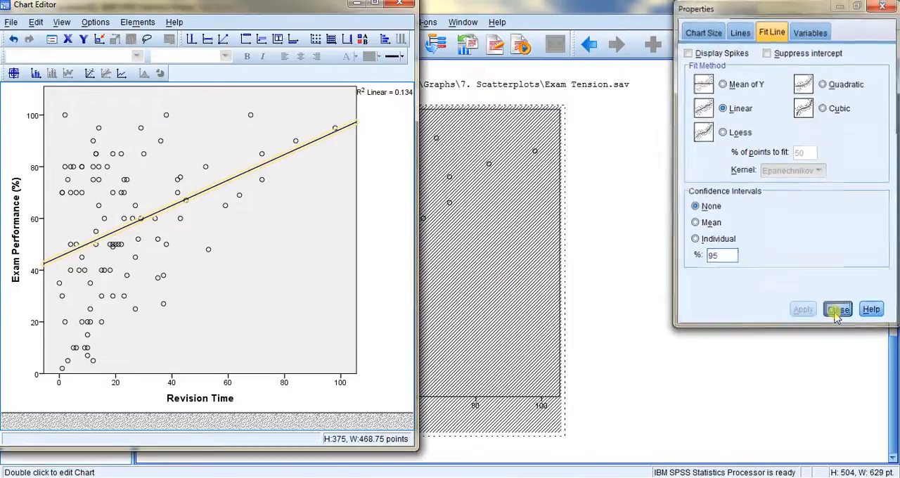
click(399, 6)
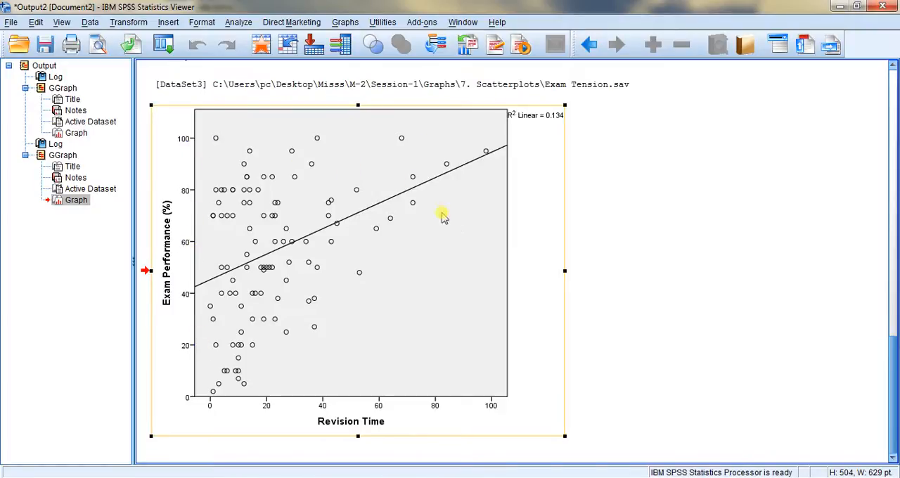
click(677, 252)
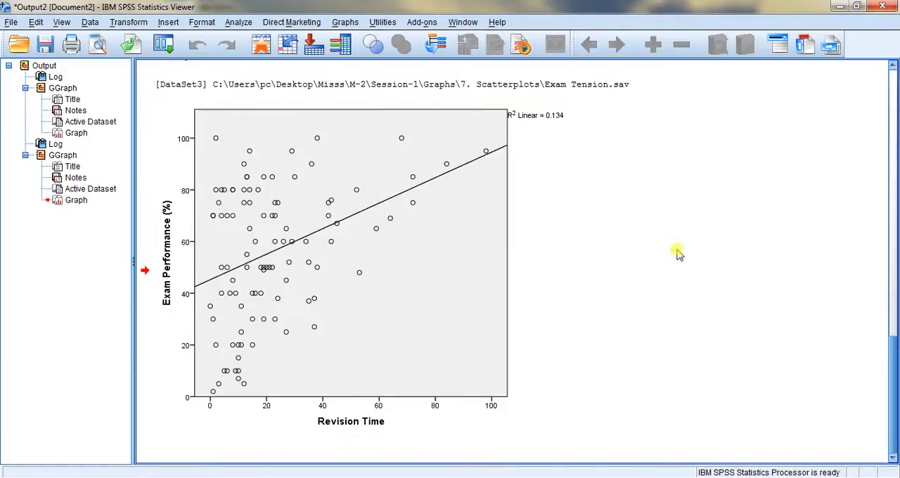
click(365, 392)
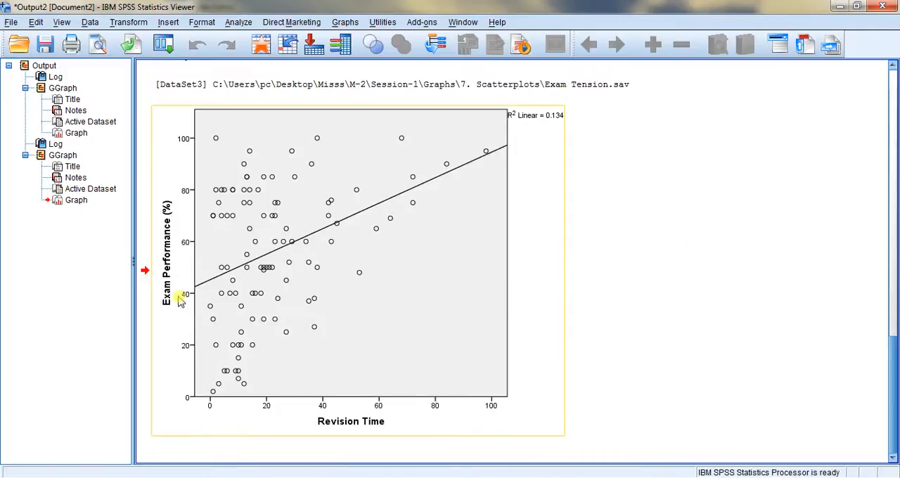
click(357, 413)
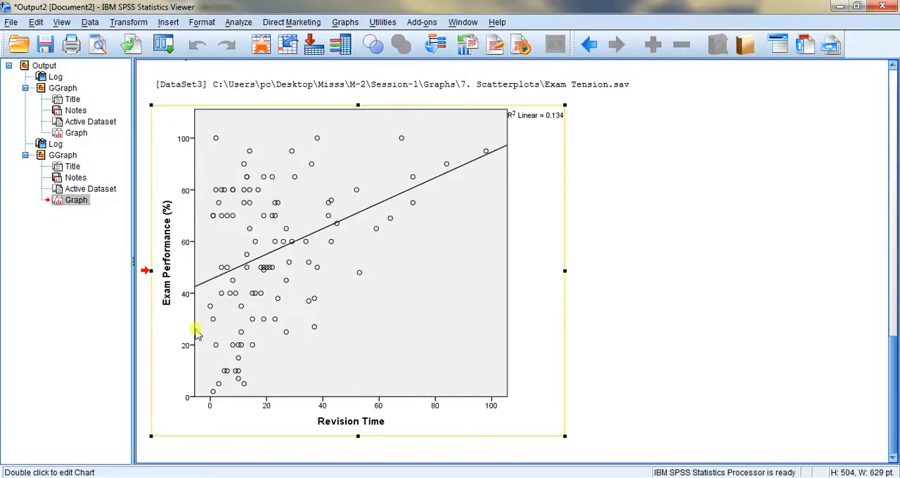
click(635, 249)
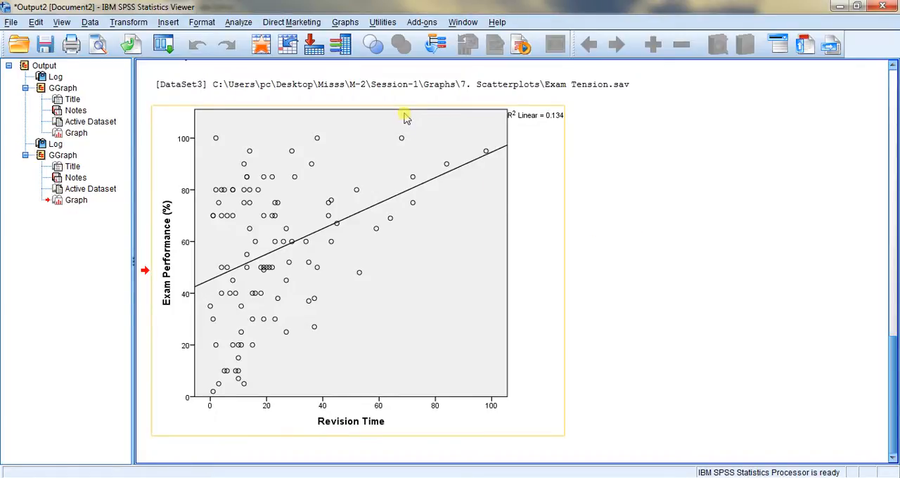
Reset the Chart Builder and start a new chart with the Grouped Scatter type from the Scatter/Dot gallery
click(344, 22)
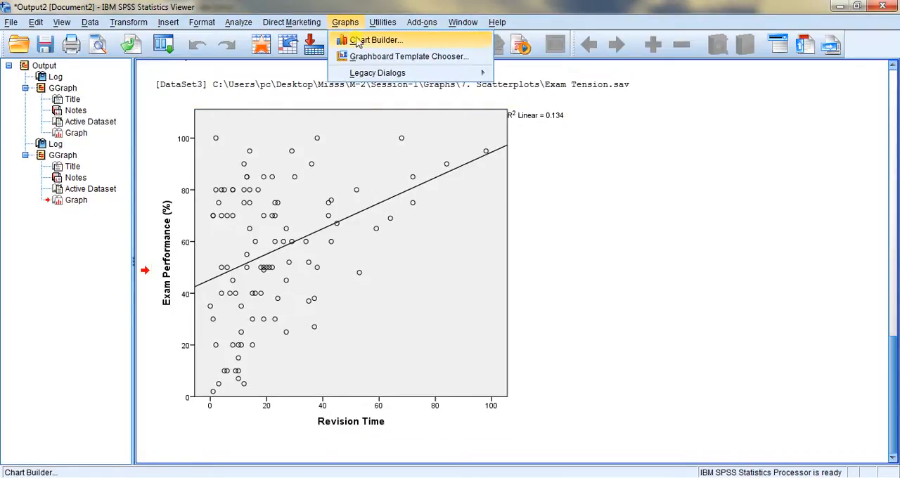
click(361, 44)
click(395, 308)
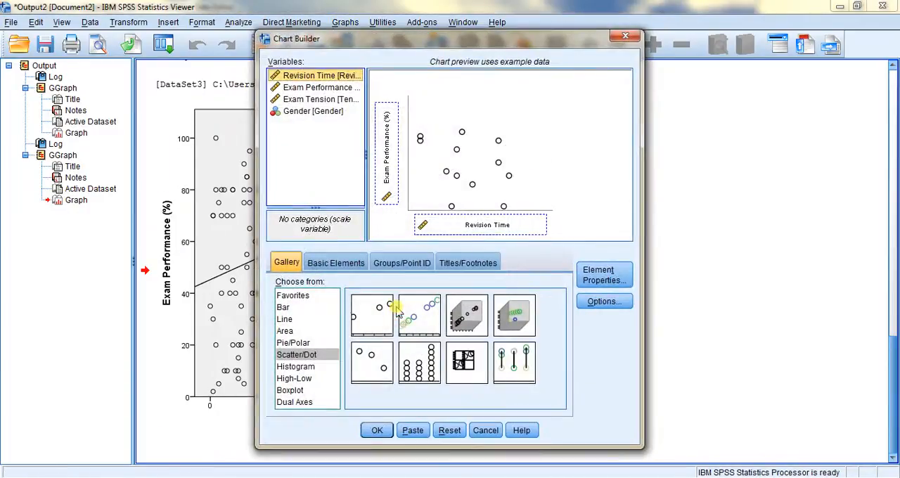
click(450, 429)
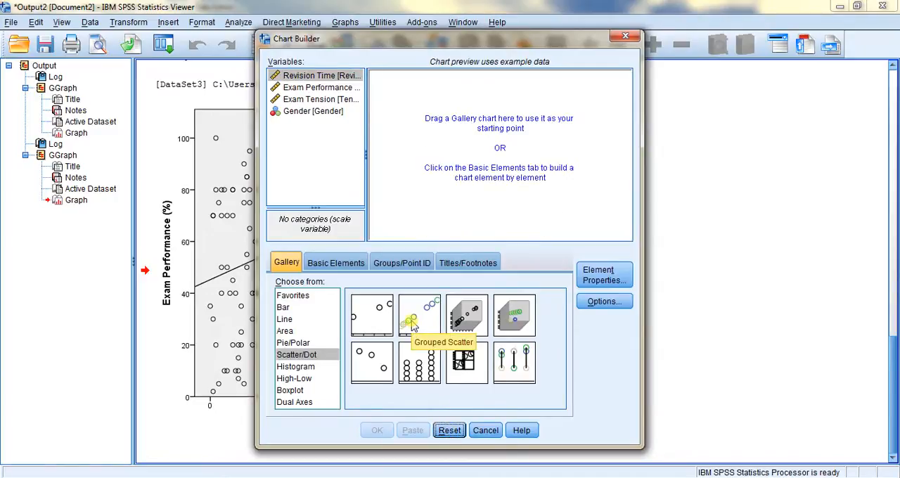
drag(414, 323, 456, 124)
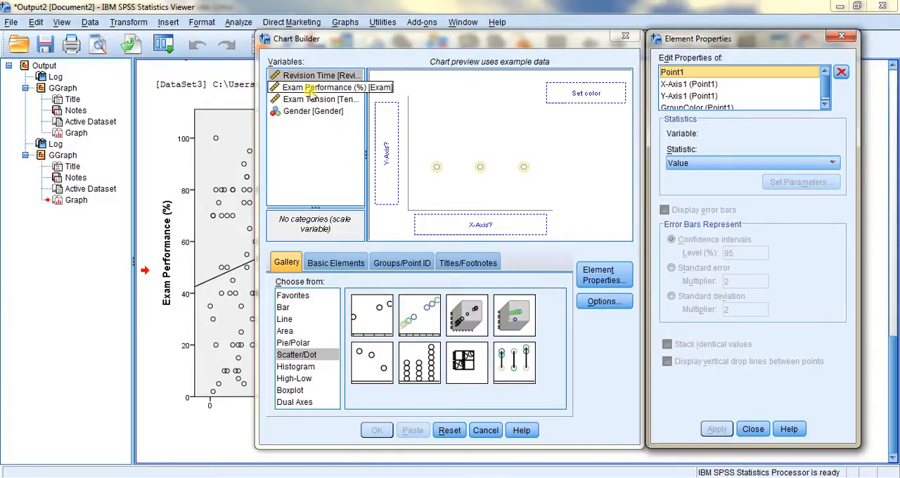
Assign Exam Performance (%) to the Y-axis, Exam Tension to the X-axis and Gender to Set color, and generate the grouped scatterplot
drag(310, 91, 390, 130)
drag(316, 99, 444, 223)
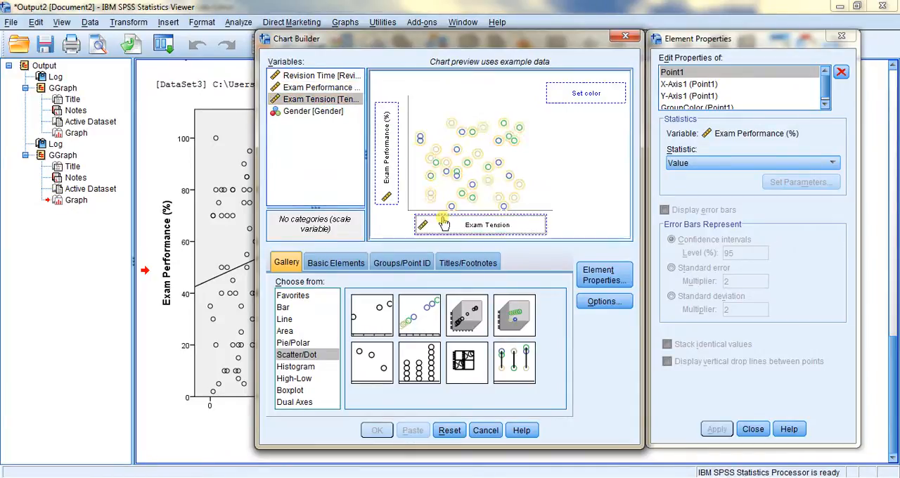
click(317, 114)
drag(318, 118, 567, 97)
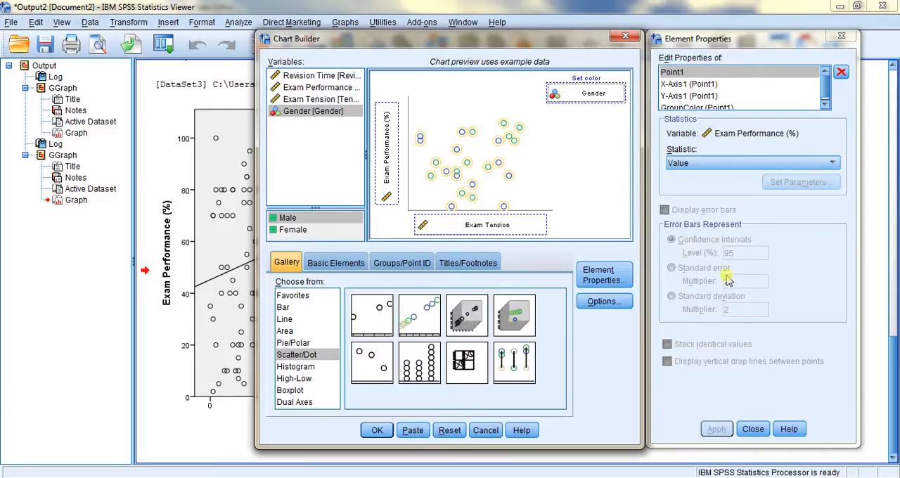
click(753, 429)
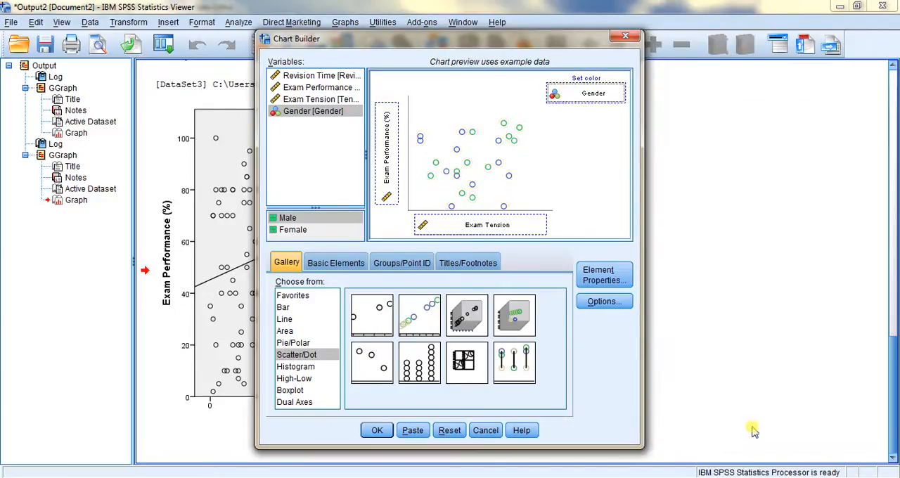
click(378, 432)
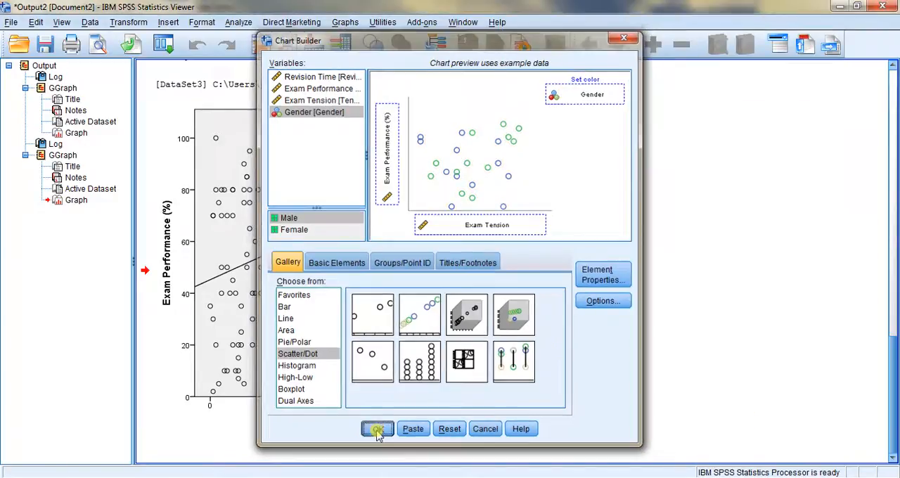
Add linear fit lines at subgroups without confidence intervals to the Exam Tension grouped scatterplot, and close the Chart Editor
double_click(376, 429)
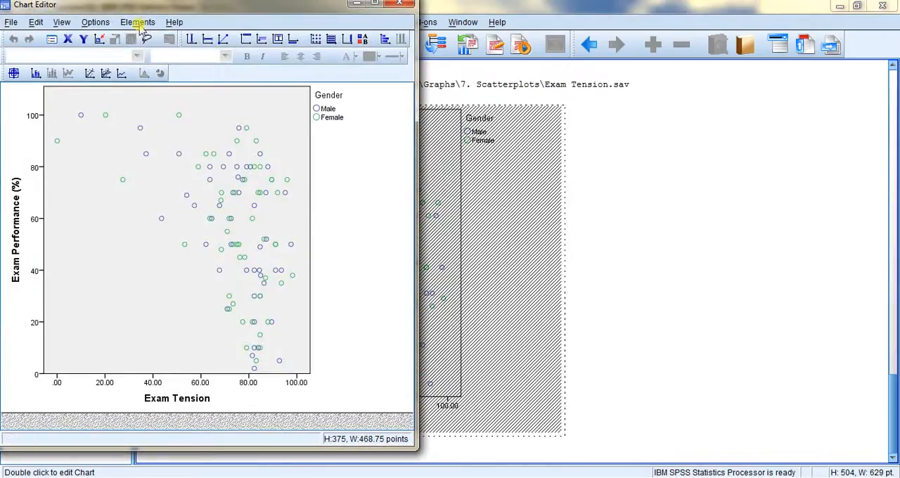
click(138, 22)
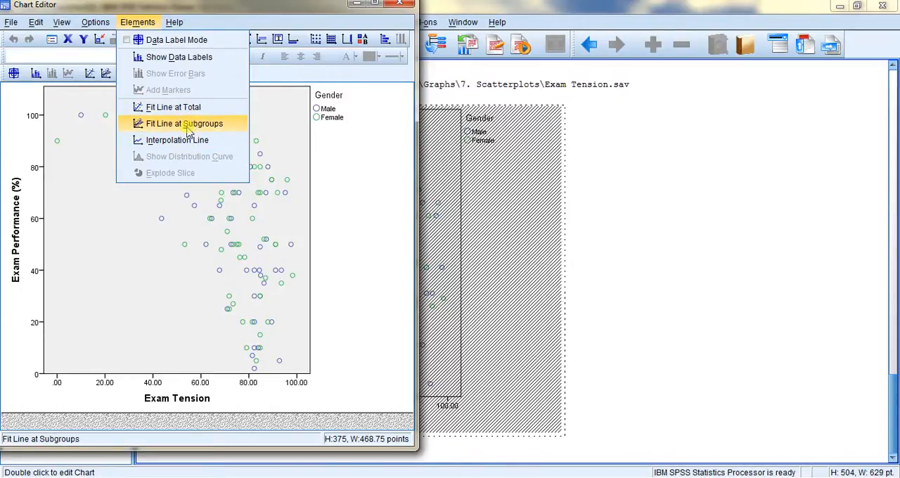
click(188, 127)
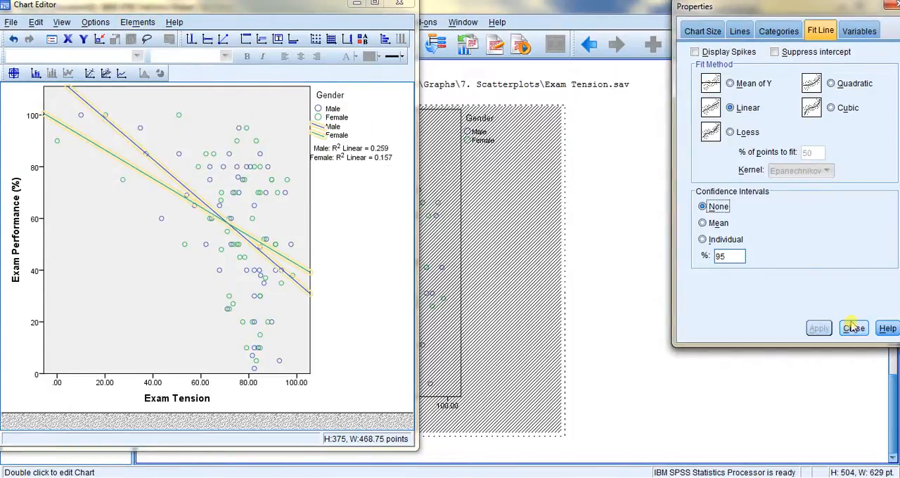
click(853, 328)
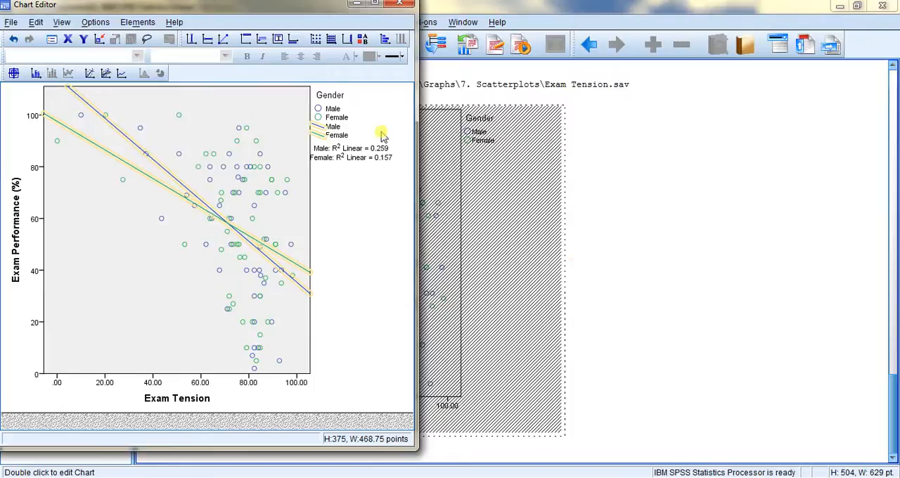
click(401, 6)
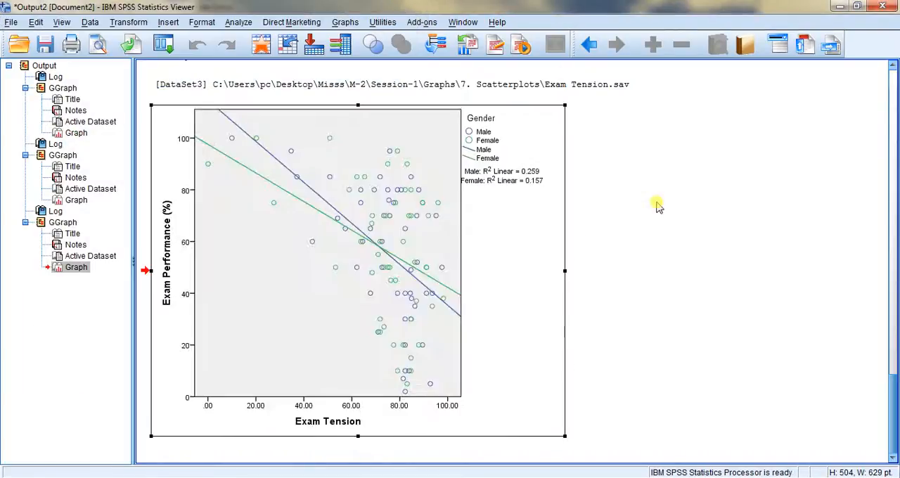
click(657, 204)
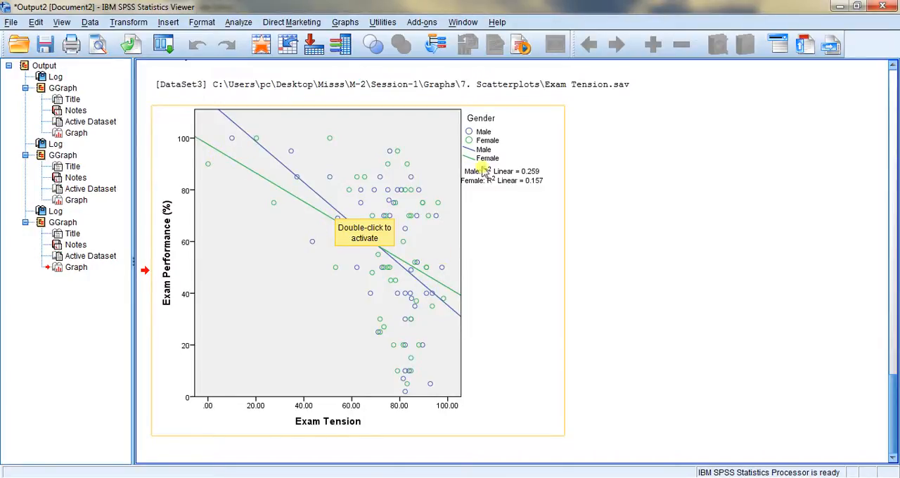
Replace Exam Tension with Revision Time on the grouped scatter's X-axis in the Chart Builder, and generate the chart
click(295, 180)
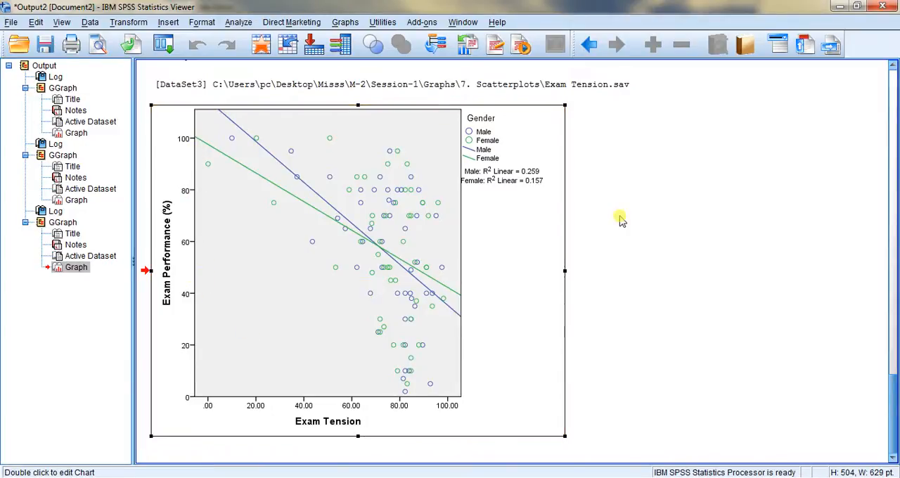
click(344, 23)
click(356, 40)
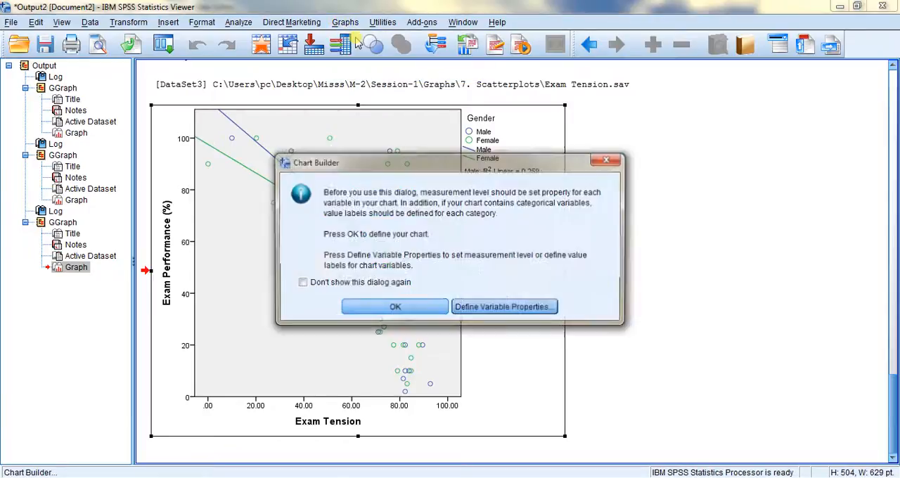
click(395, 310)
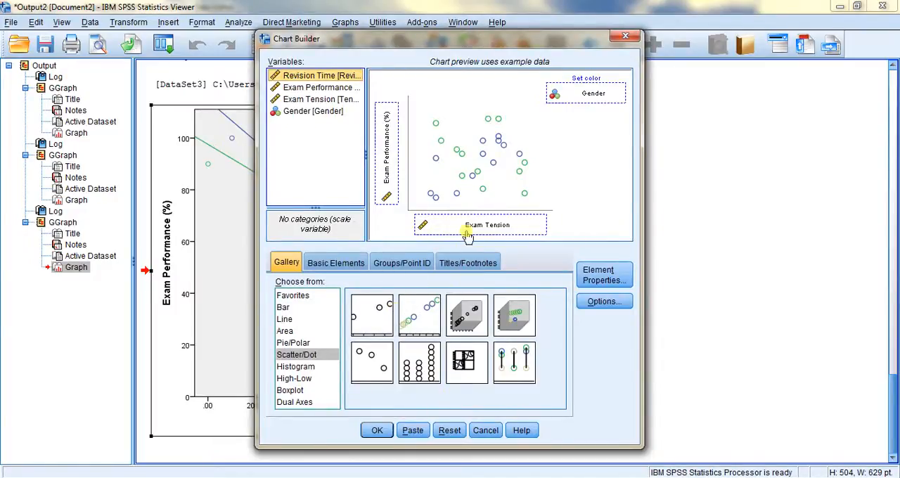
drag(467, 237, 329, 167)
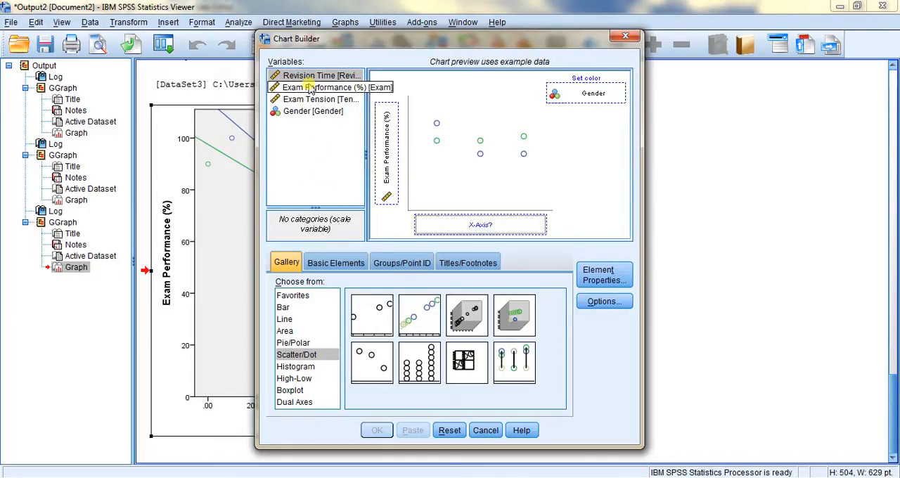
drag(306, 76, 451, 228)
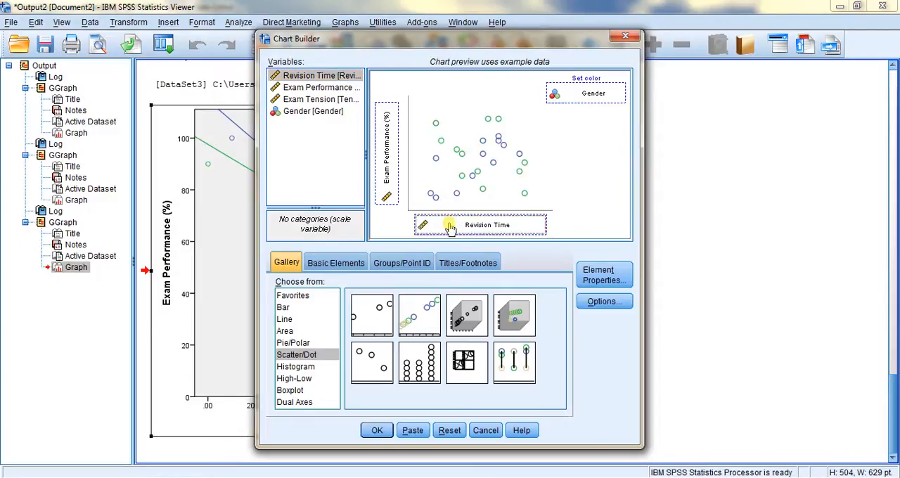
click(377, 432)
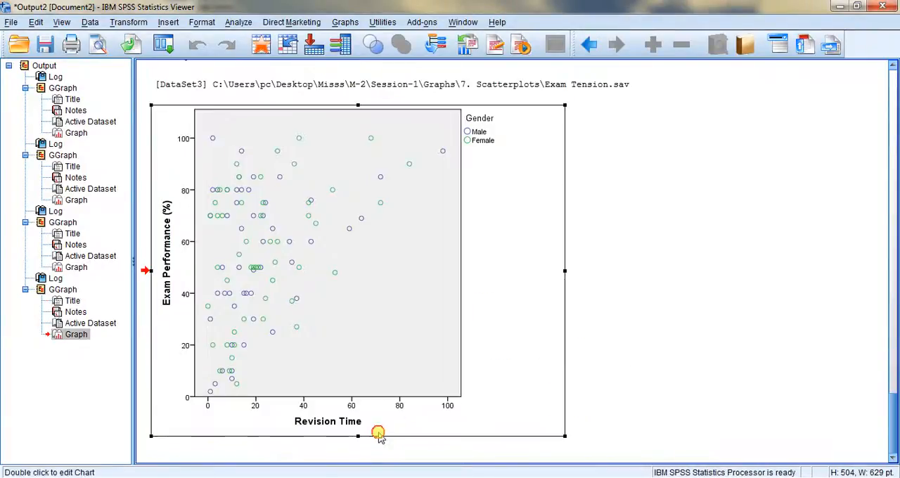
Add linear fit lines at subgroups without confidence intervals to the Revision Time grouped scatterplot, and close the Chart Editor
double_click(298, 234)
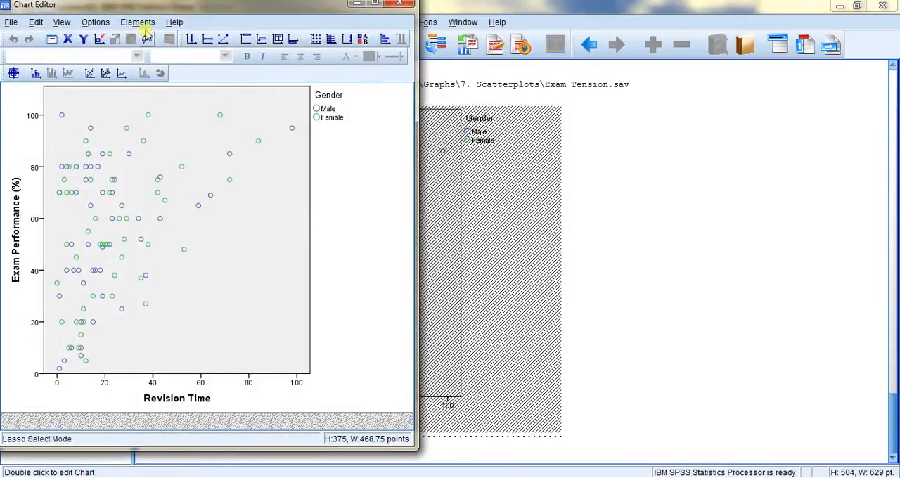
click(141, 23)
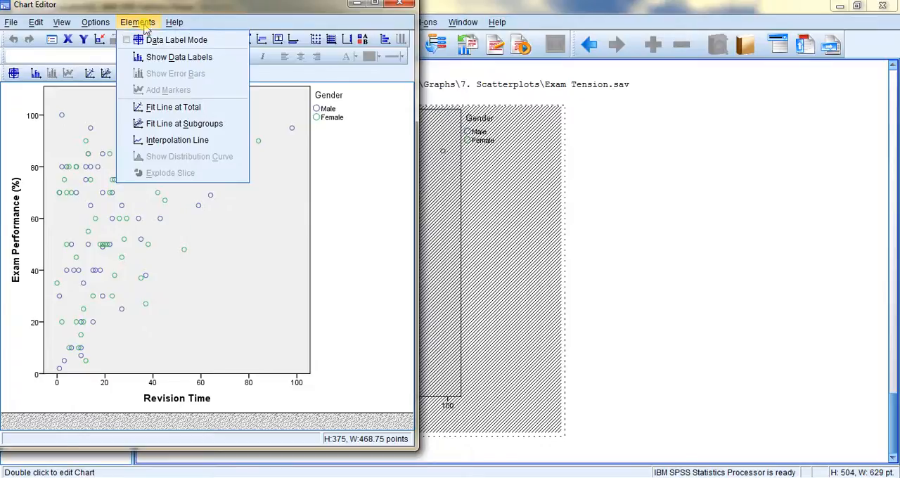
click(171, 126)
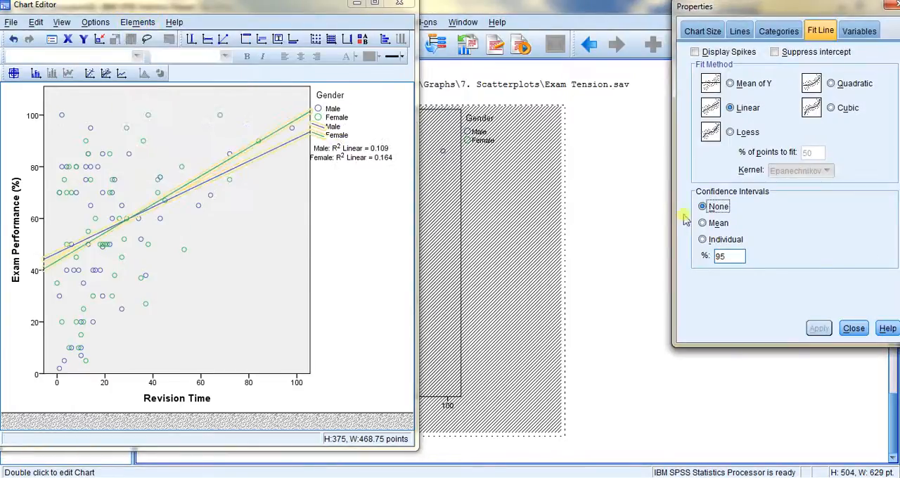
click(854, 329)
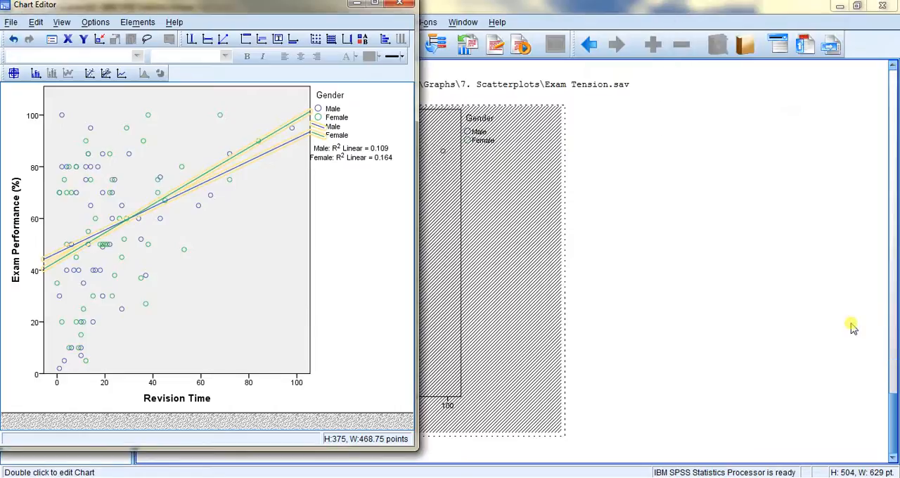
click(398, 5)
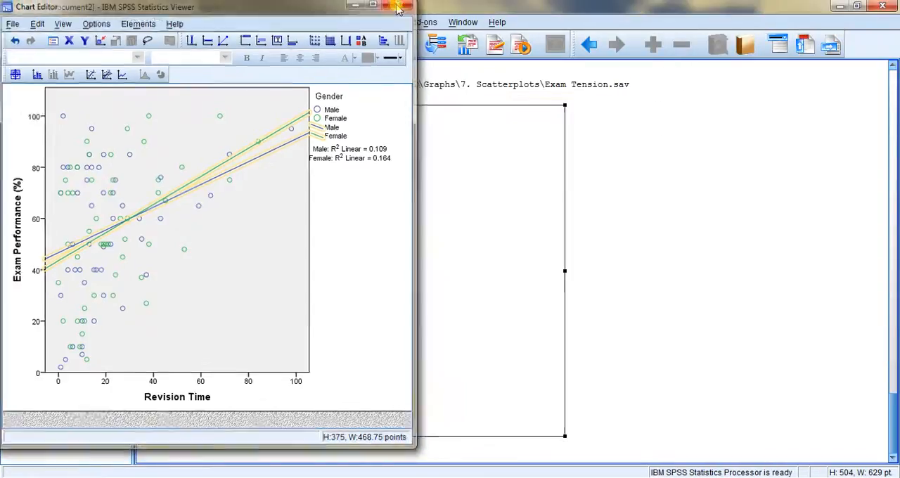
click(638, 263)
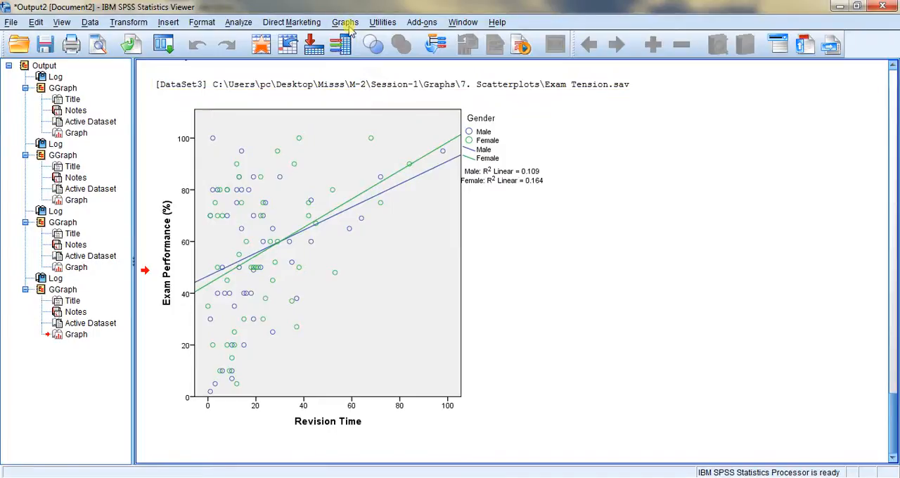
Reset the Chart Builder and start a new chart with the Simple 3-D Scatter type from the Scatter/Dot gallery
click(346, 22)
click(360, 42)
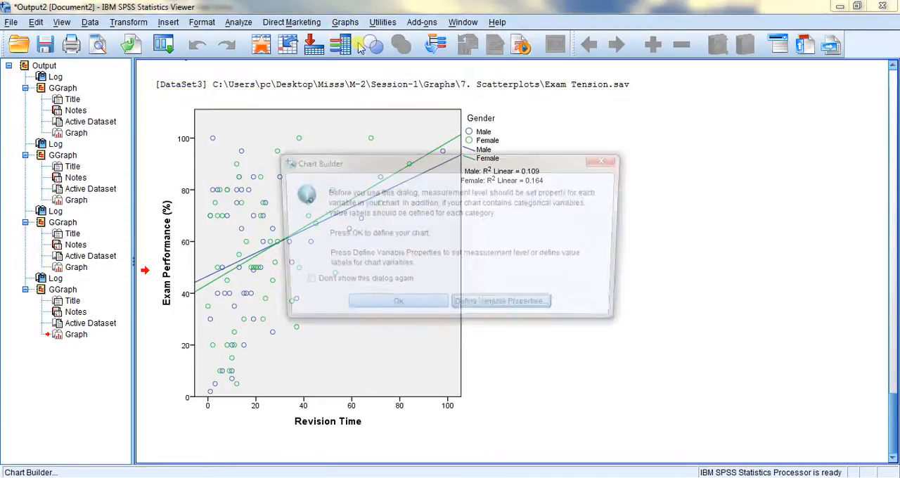
click(427, 306)
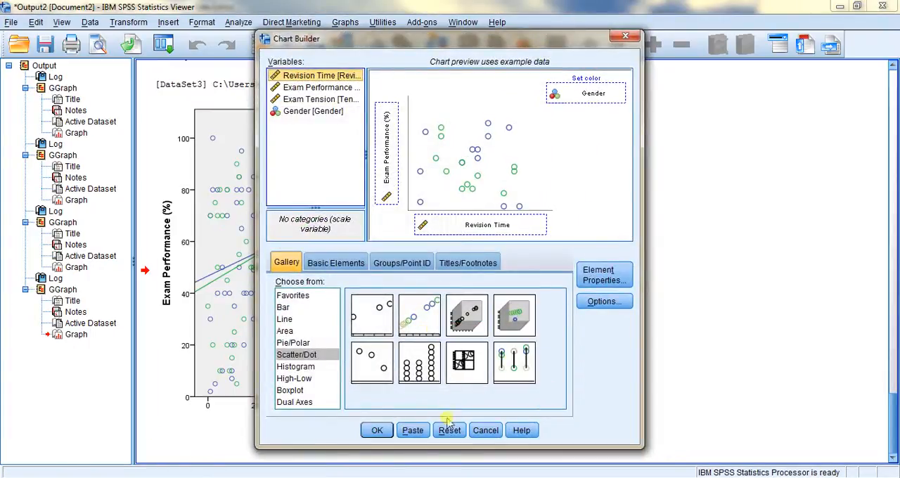
click(449, 432)
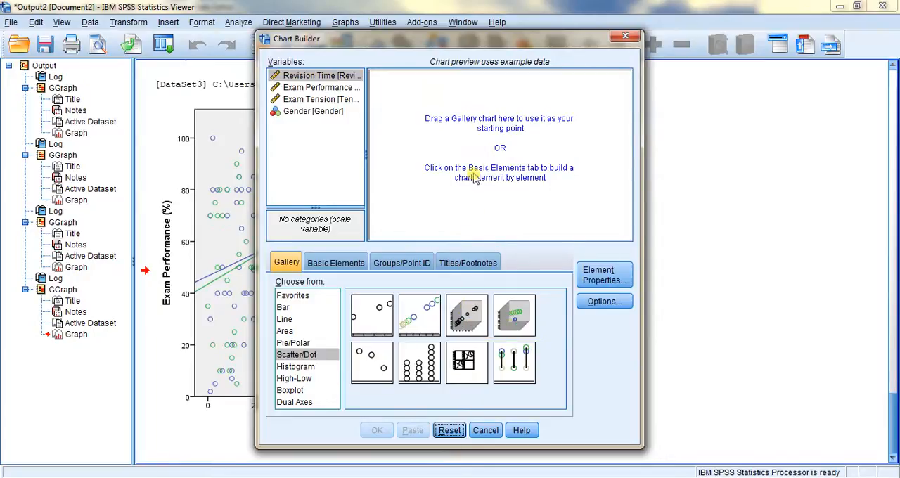
drag(466, 318, 473, 165)
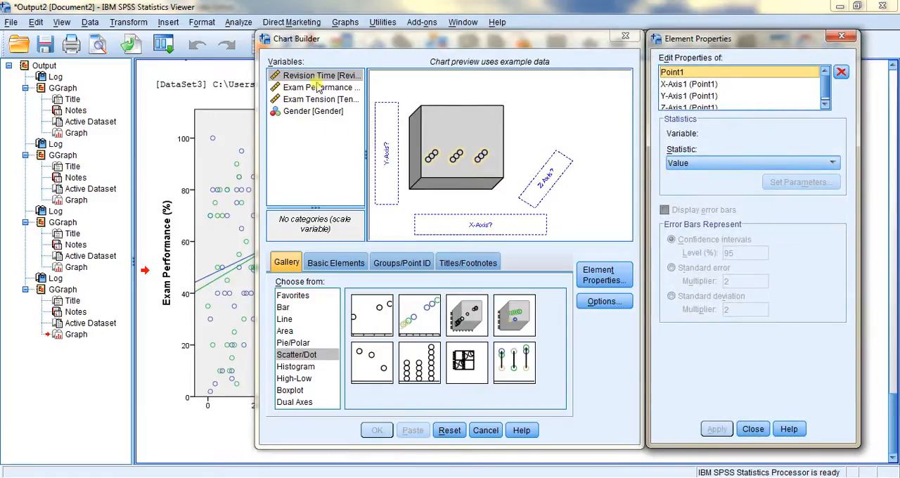
Assign Revision Time to the Z-axis, Exam Performance (%) to the Y-axis and Exam Tension to the X-axis, and generate the 3-D scatterplot
drag(317, 81, 550, 174)
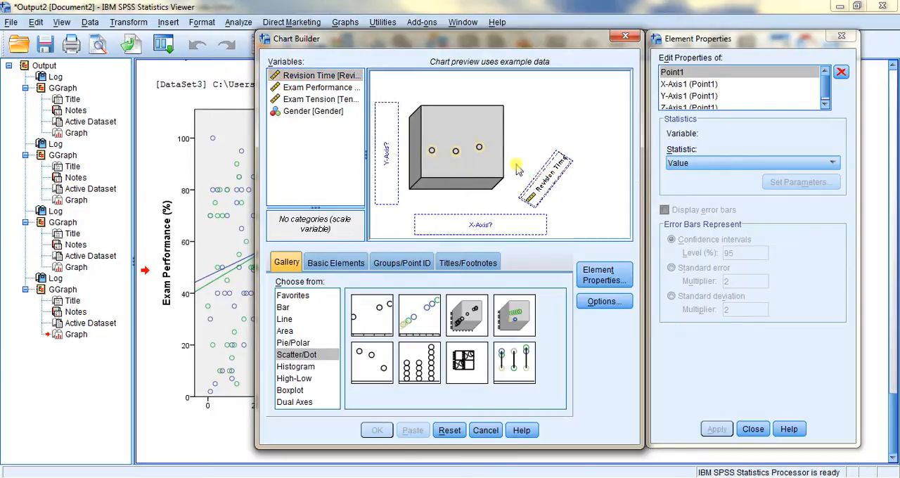
drag(326, 90, 387, 134)
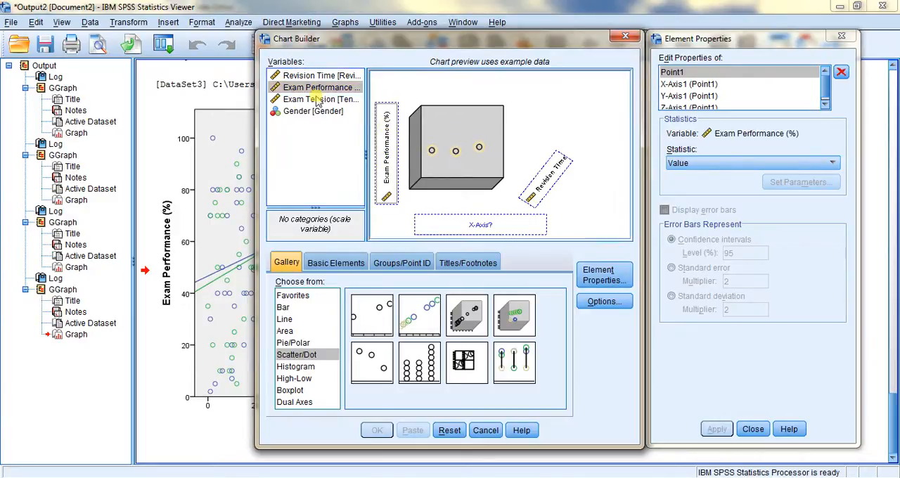
drag(318, 103, 436, 223)
click(377, 430)
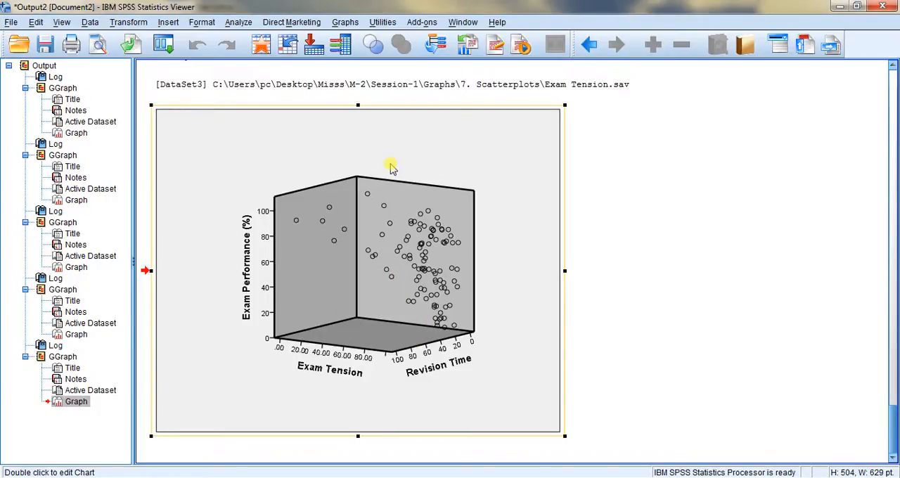
Reset the Chart Builder and start a new chart with the Scatterplot Matrix type from the Scatter/Dot gallery
click(346, 23)
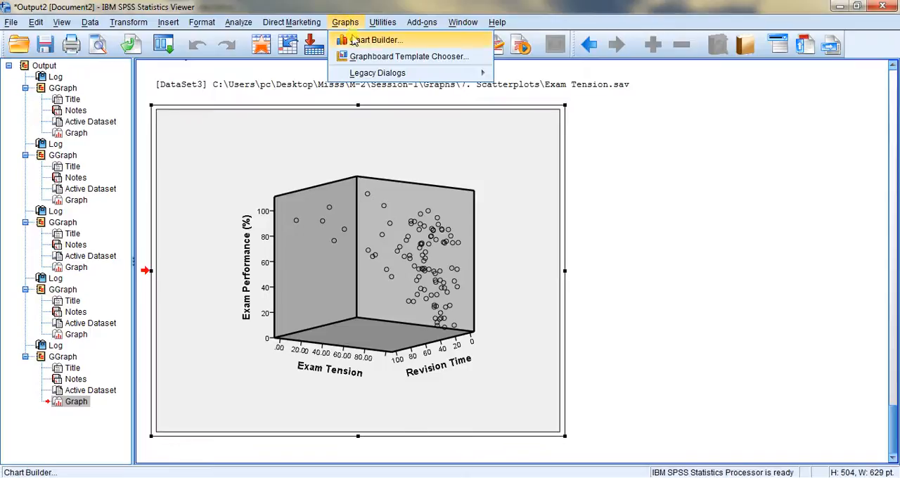
click(375, 40)
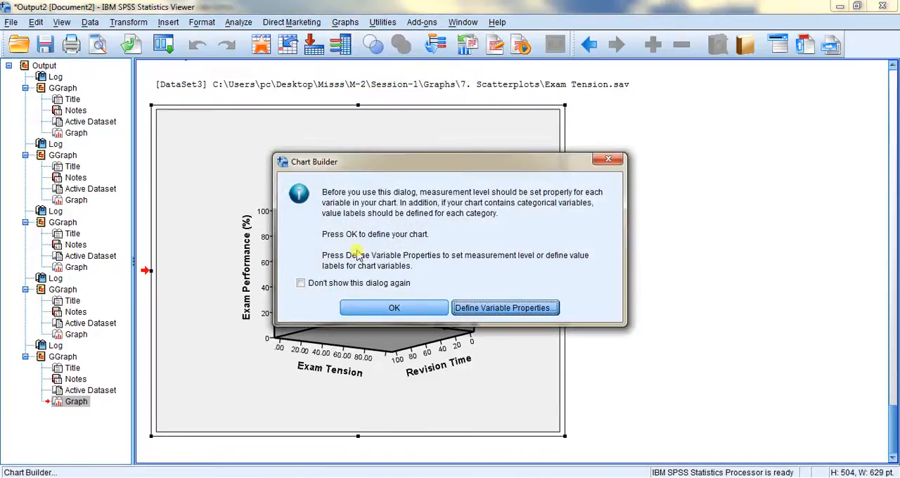
click(386, 310)
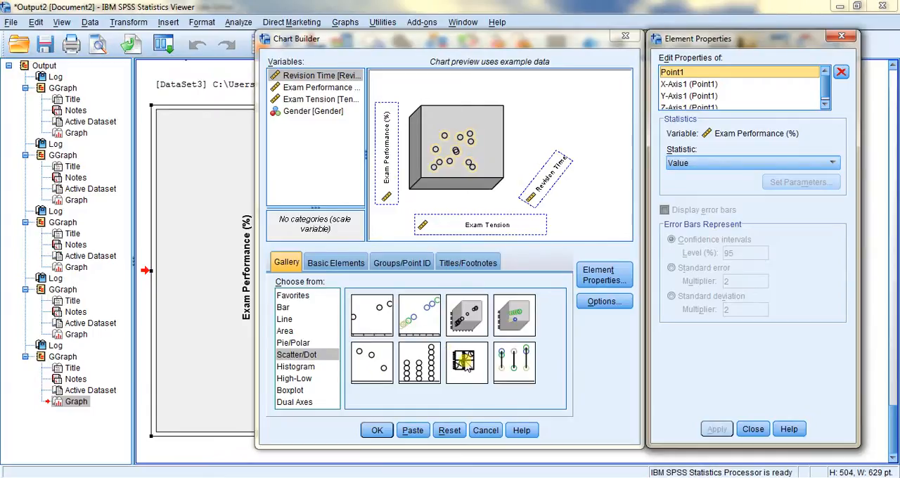
click(450, 432)
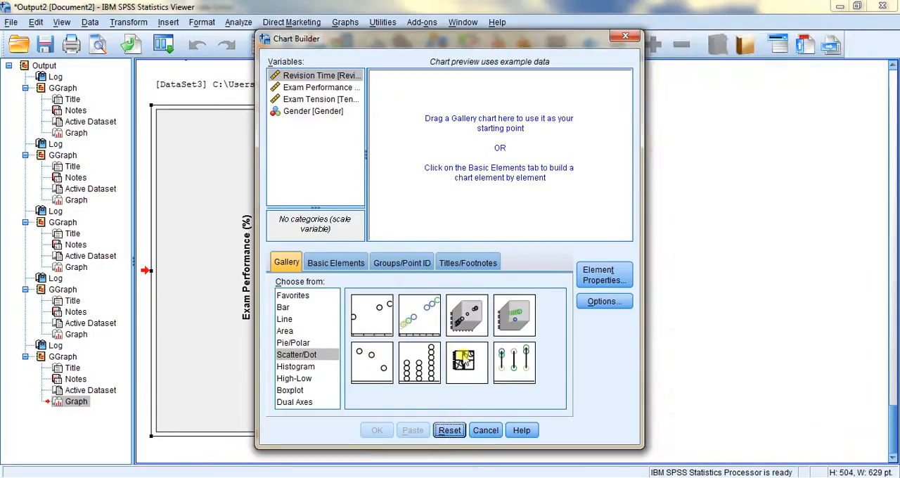
drag(464, 360, 455, 135)
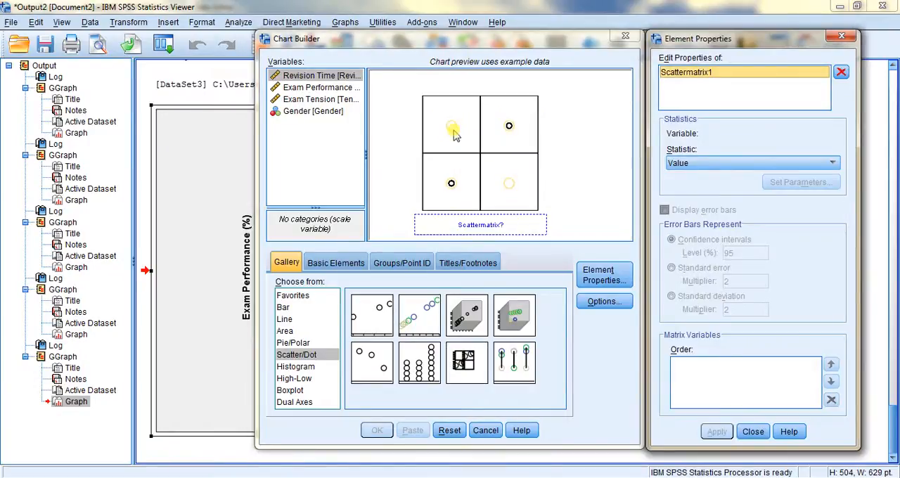
Assign Revision Time, Exam Performance (%) and Exam Tension together as the matrix variables, and generate the scatterplot matrix
shift+click(321, 99)
drag(316, 85, 451, 219)
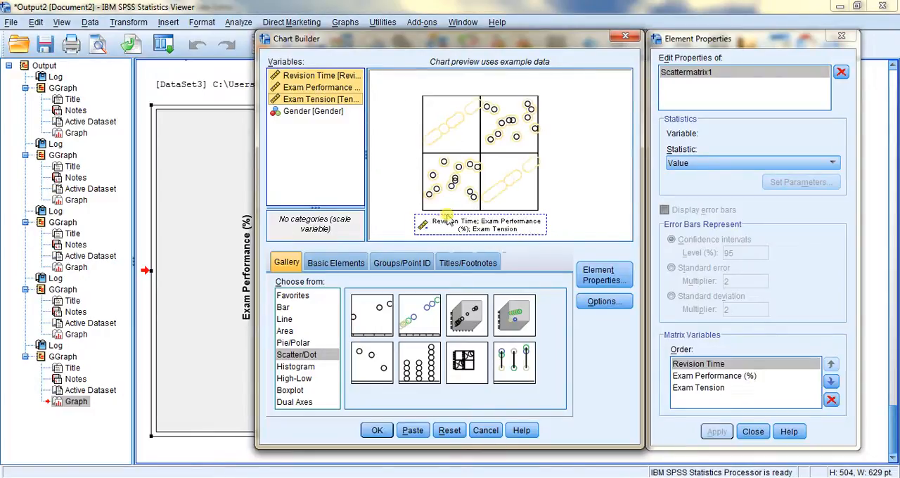
click(752, 430)
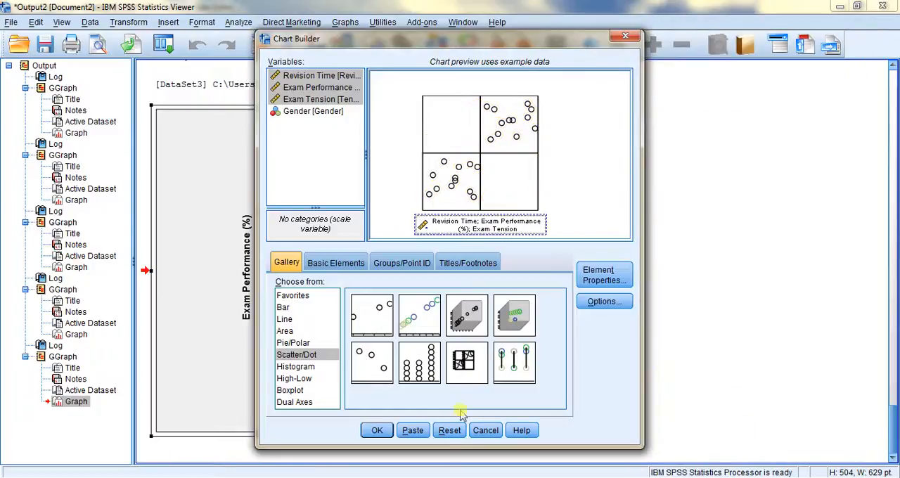
click(377, 431)
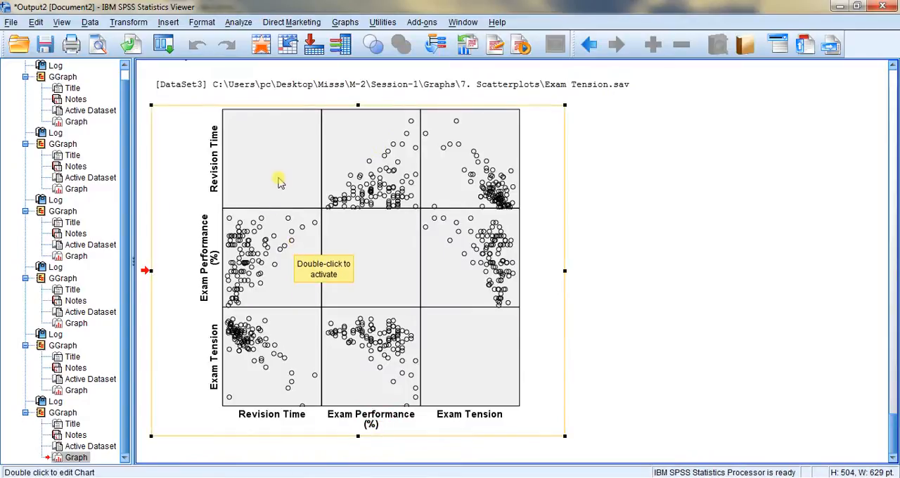
Add linear fit lines at total without confidence intervals to the scatterplot matrix, and close the Chart Editor
double_click(280, 177)
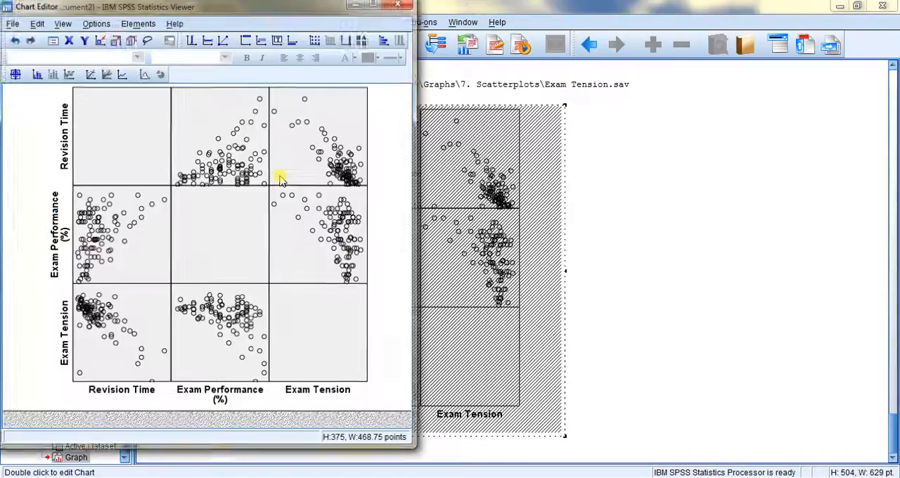
click(138, 22)
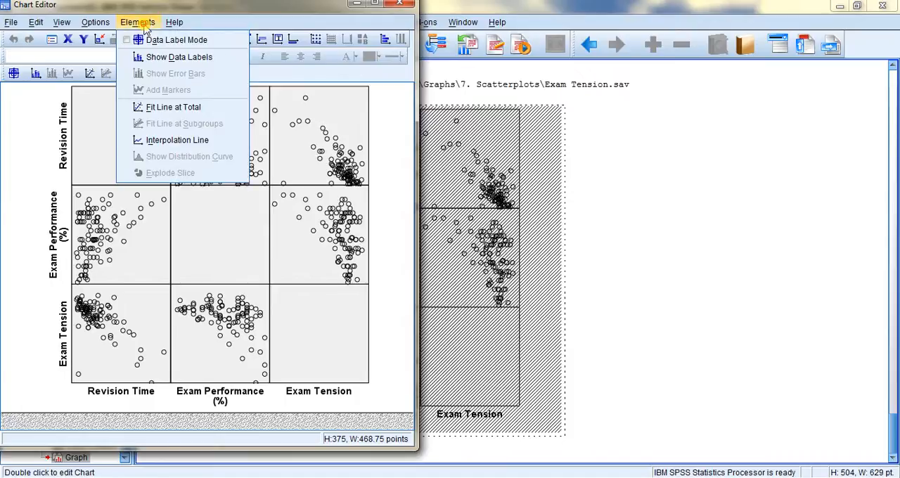
click(169, 113)
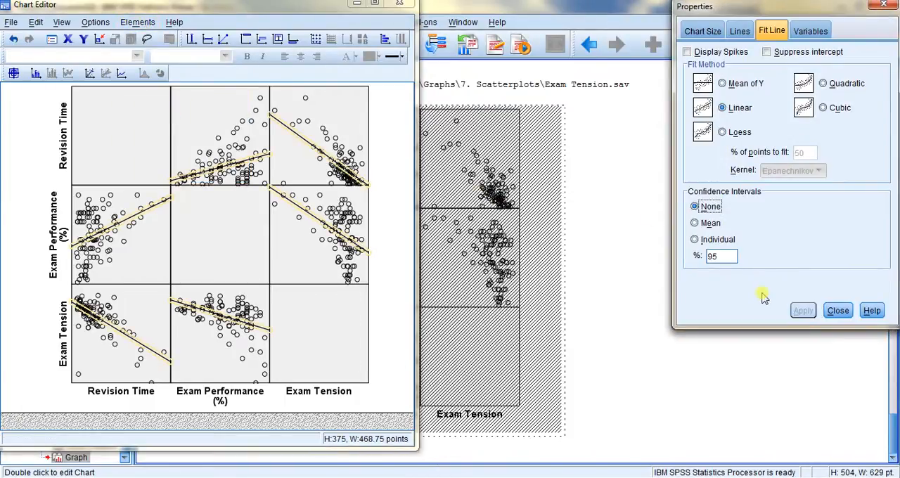
click(837, 311)
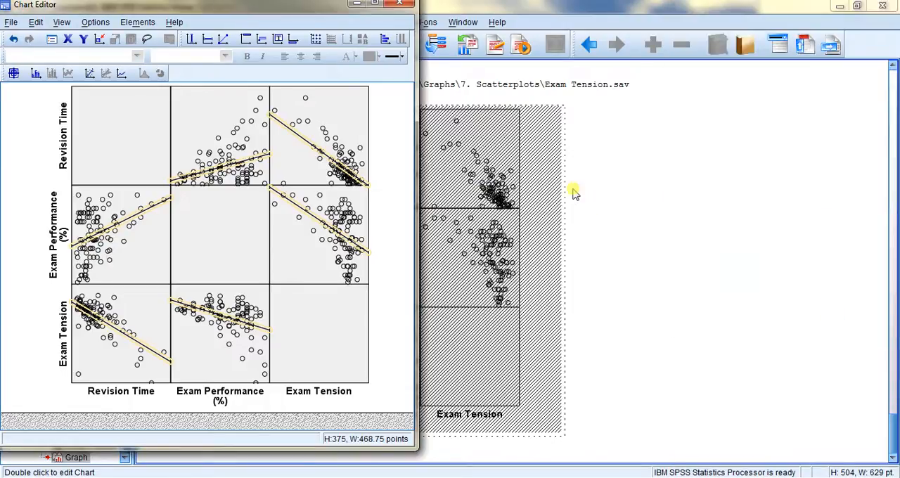
click(406, 6)
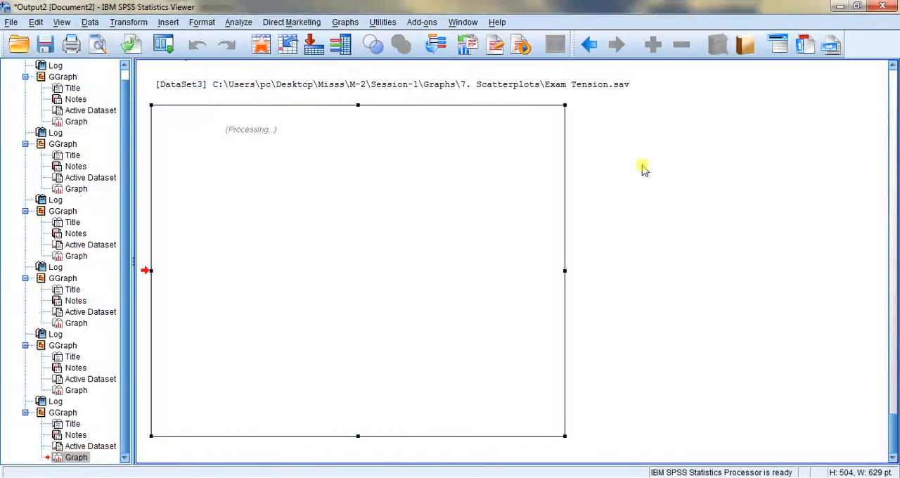